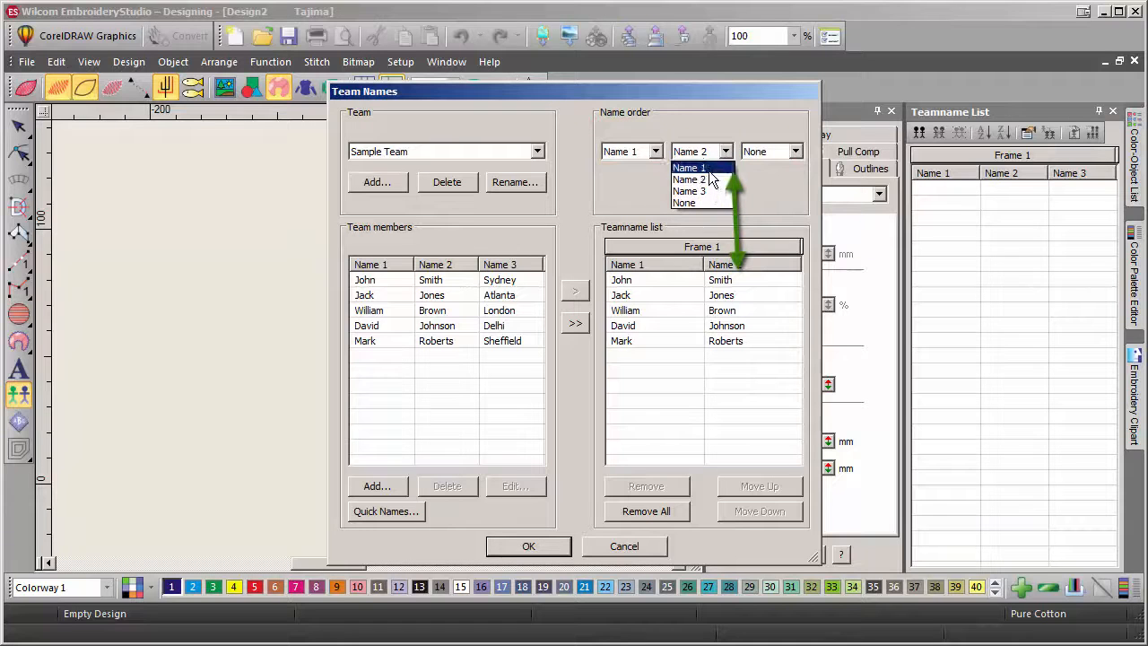
- Swap the name order so that Name 2 comes first and Name 1 second
click(708, 168)
click(654, 151)
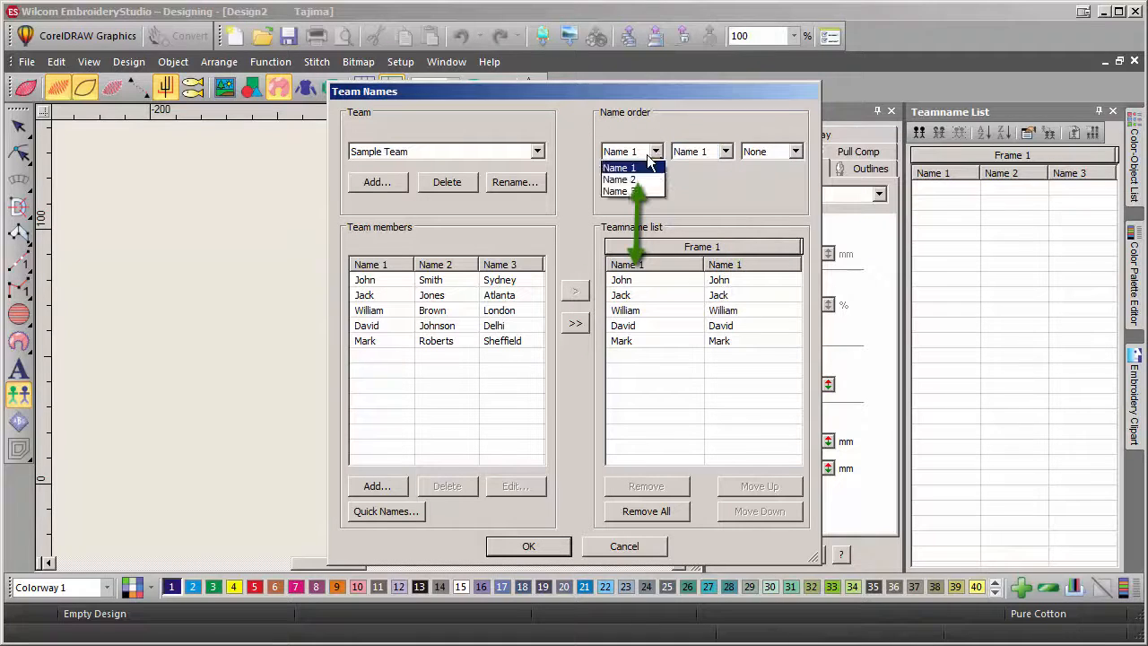
click(632, 179)
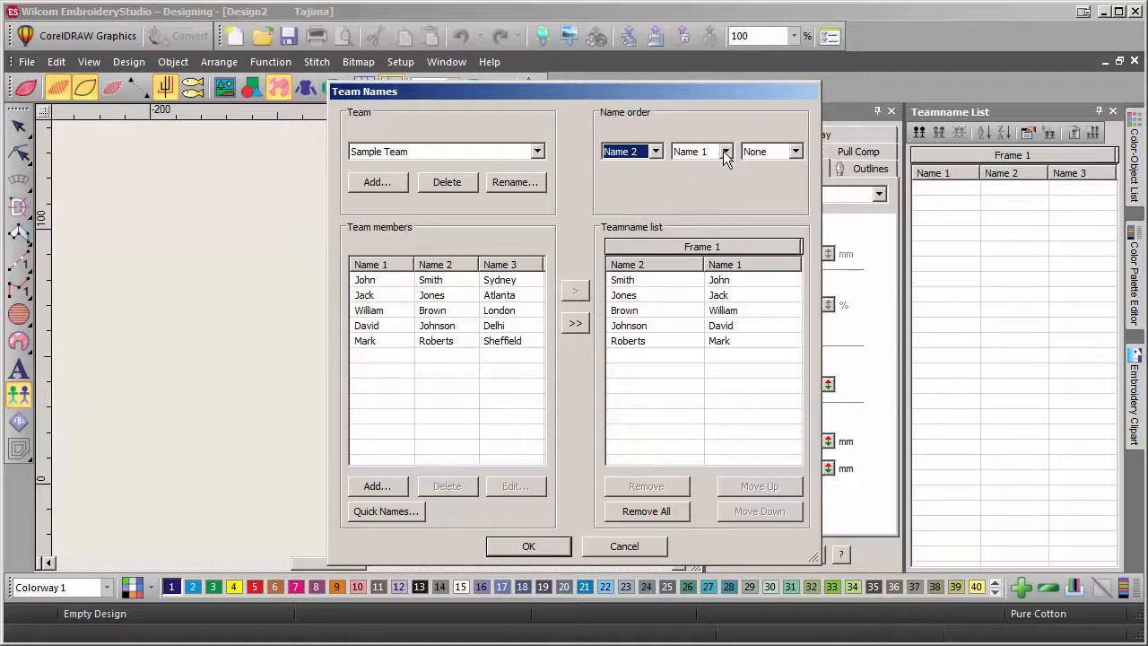
- Restore the name order to Name 1 first and Name 2 second
click(724, 152)
click(708, 173)
click(652, 150)
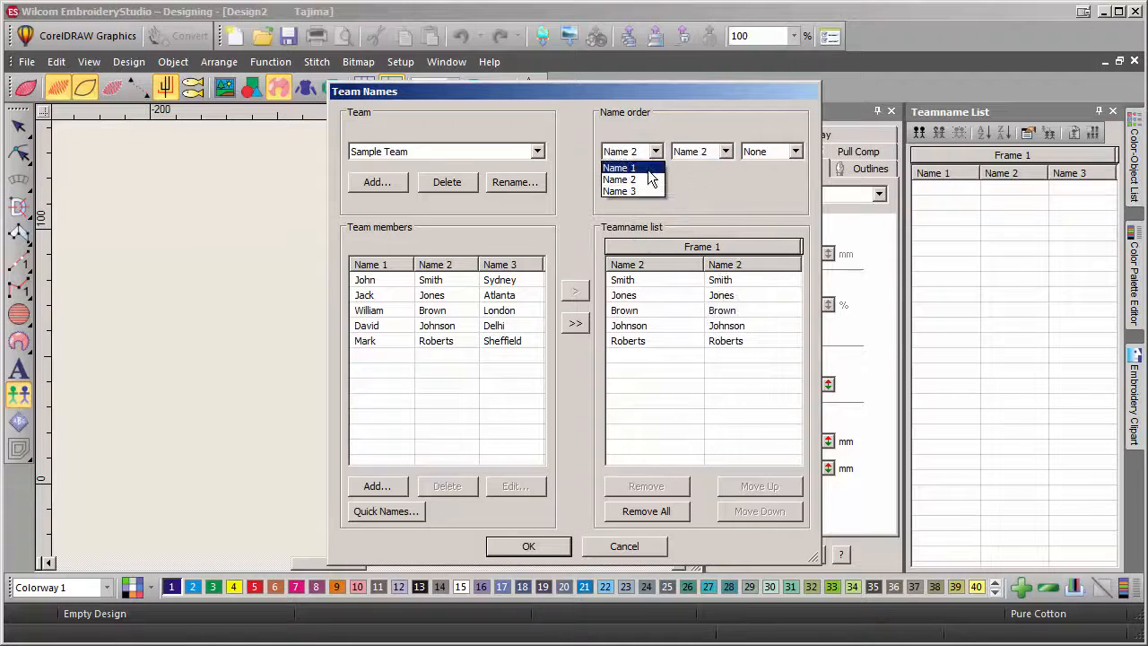
click(632, 166)
- Set the second name order entry to None and place the team's Name 1 lettering in the design
click(726, 152)
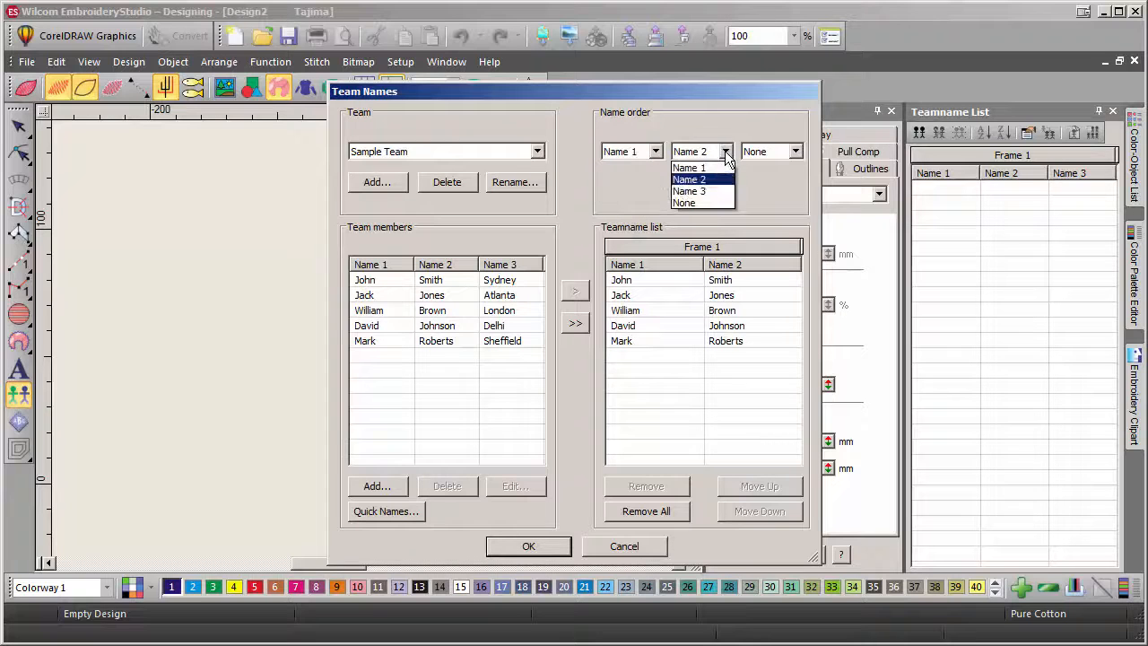
click(704, 202)
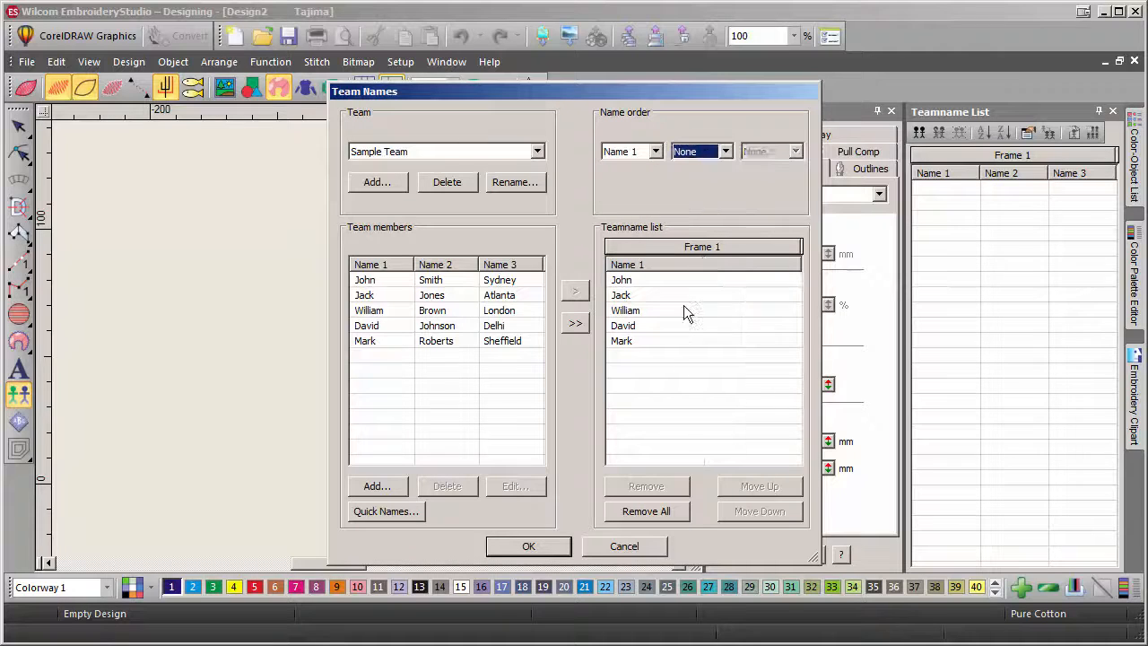
click(528, 546)
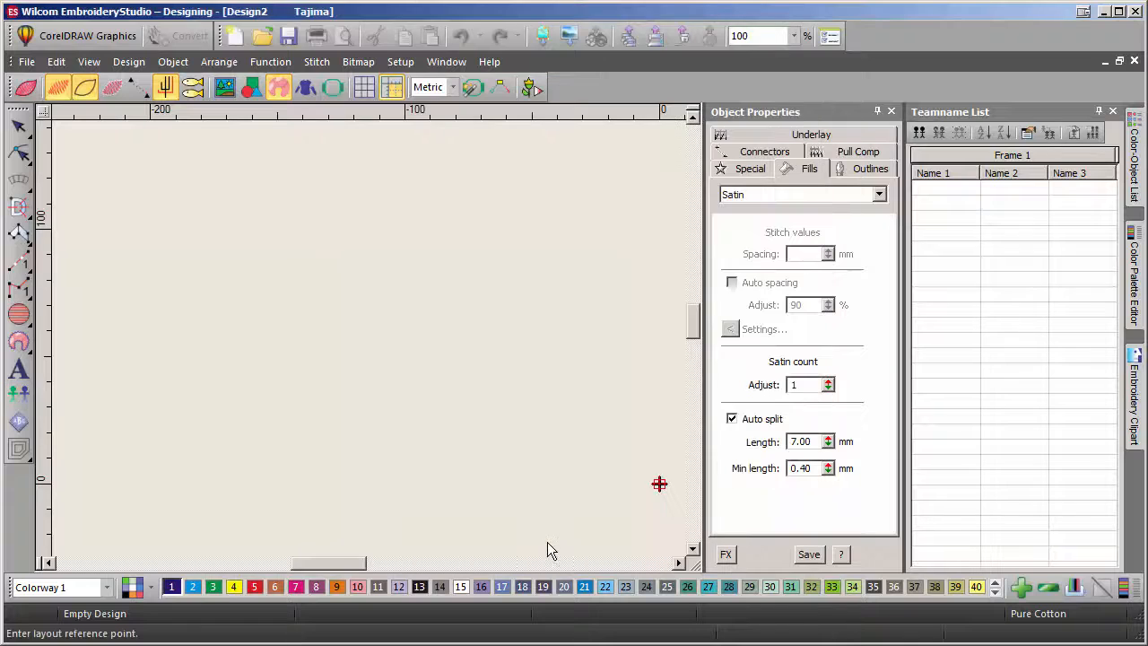
click(396, 351)
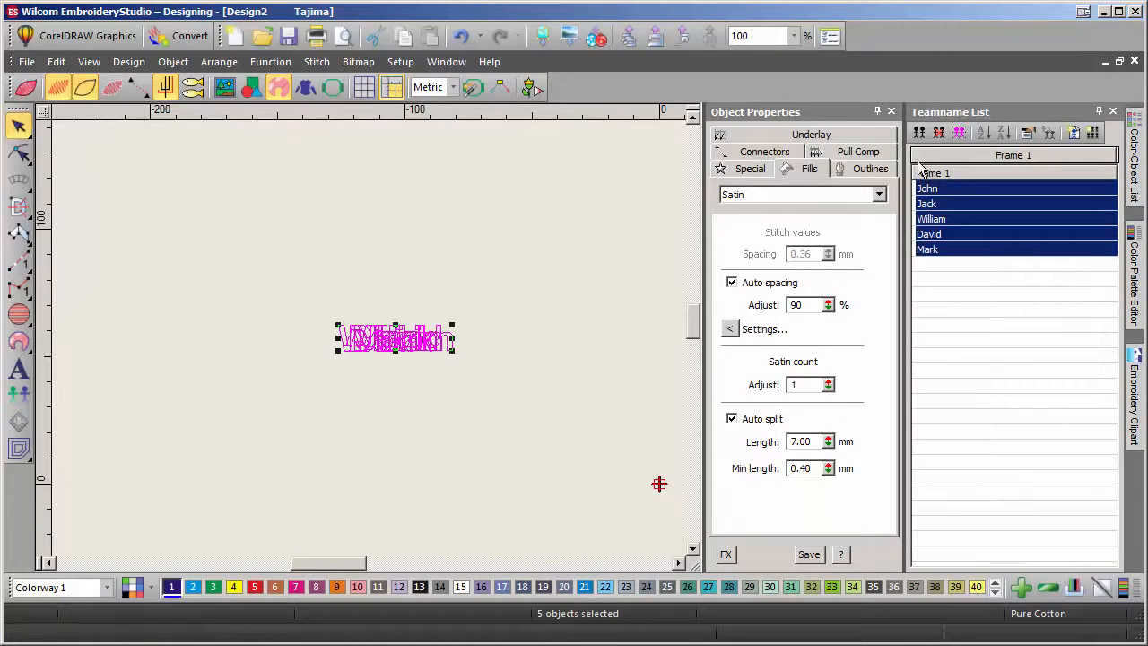
- Step through the five entries in the Teamname List to view each name's lettering in the design
double_click(927, 188)
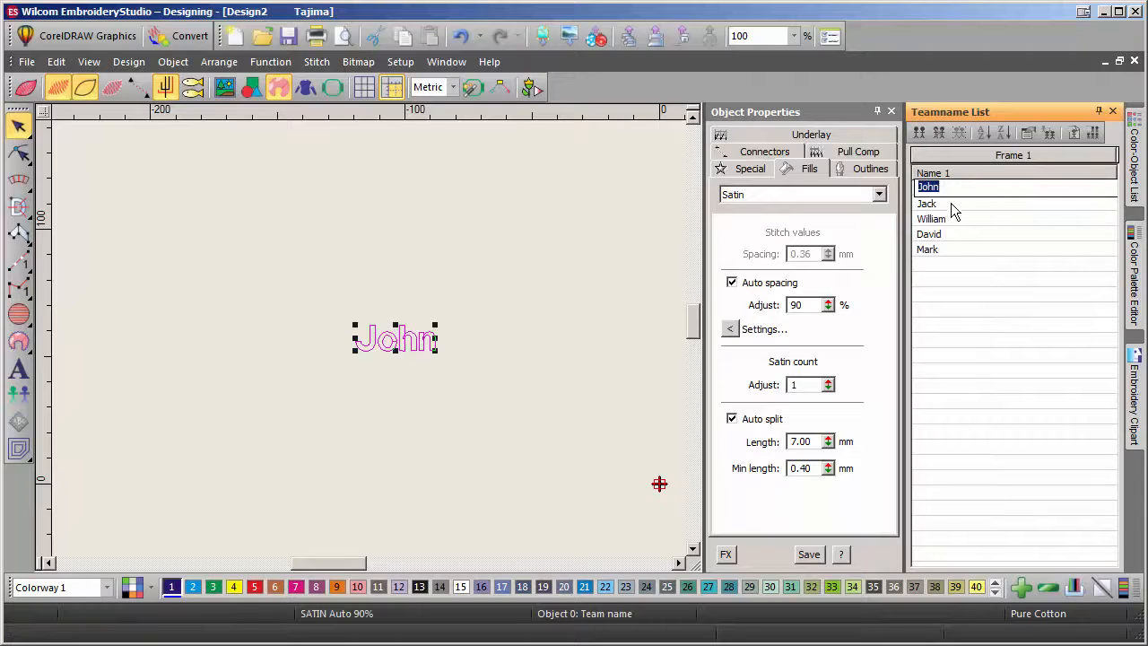
click(952, 205)
click(952, 221)
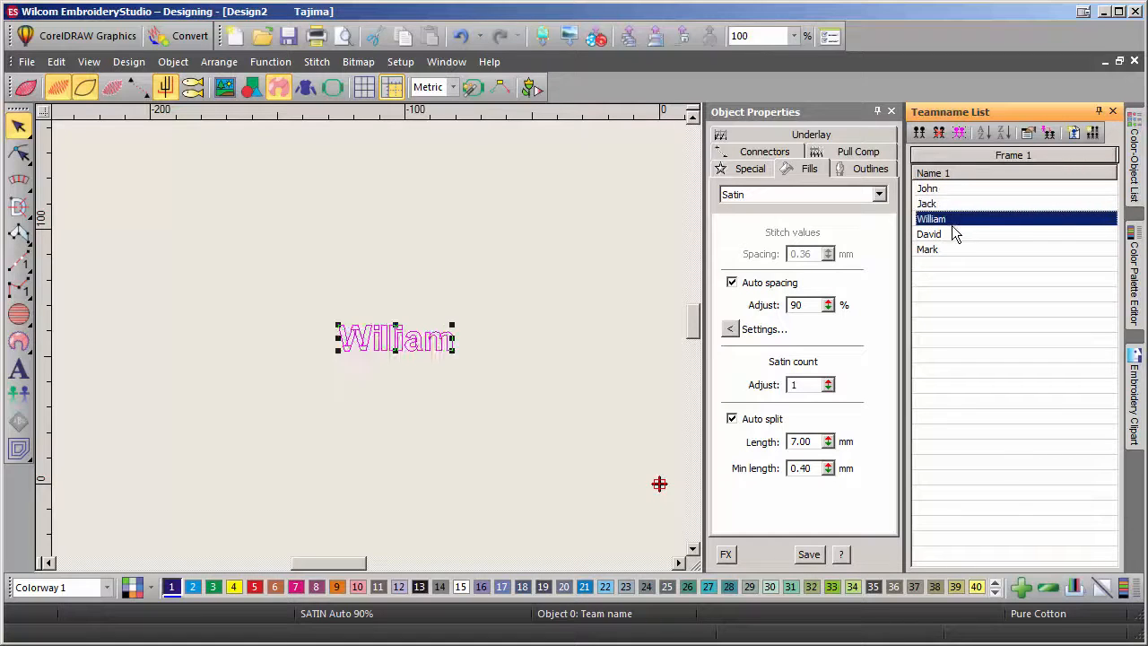
click(952, 232)
click(950, 250)
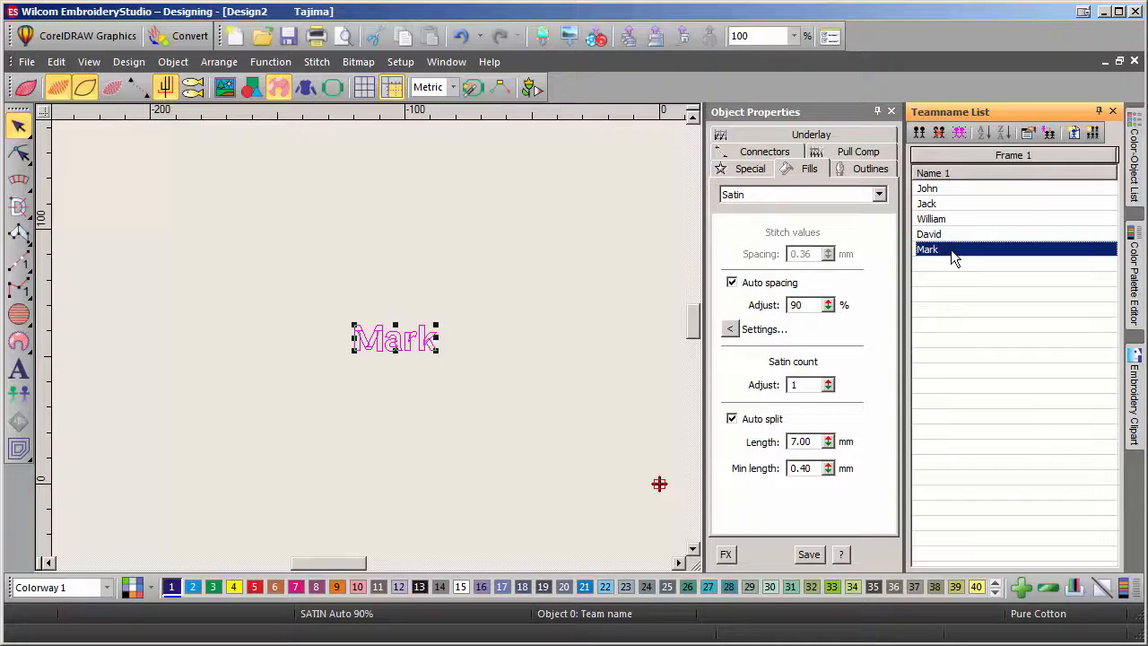
- In a new design, open Team Names and add the first Sample Team member to the teamname list three times
key(ctrl+n)
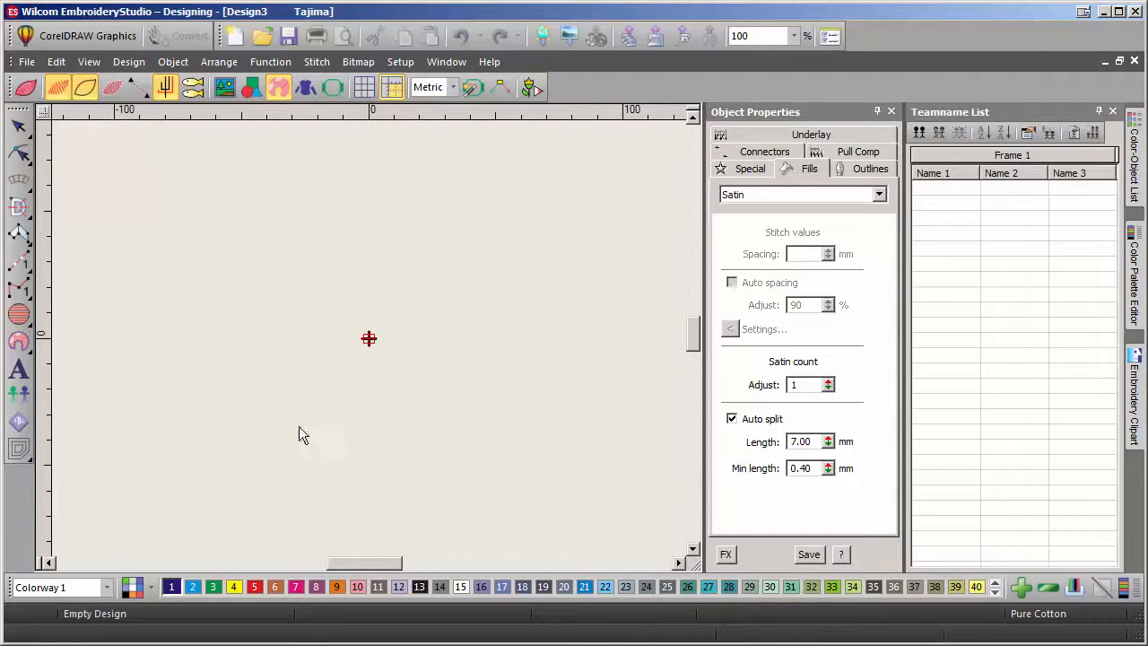
click(26, 405)
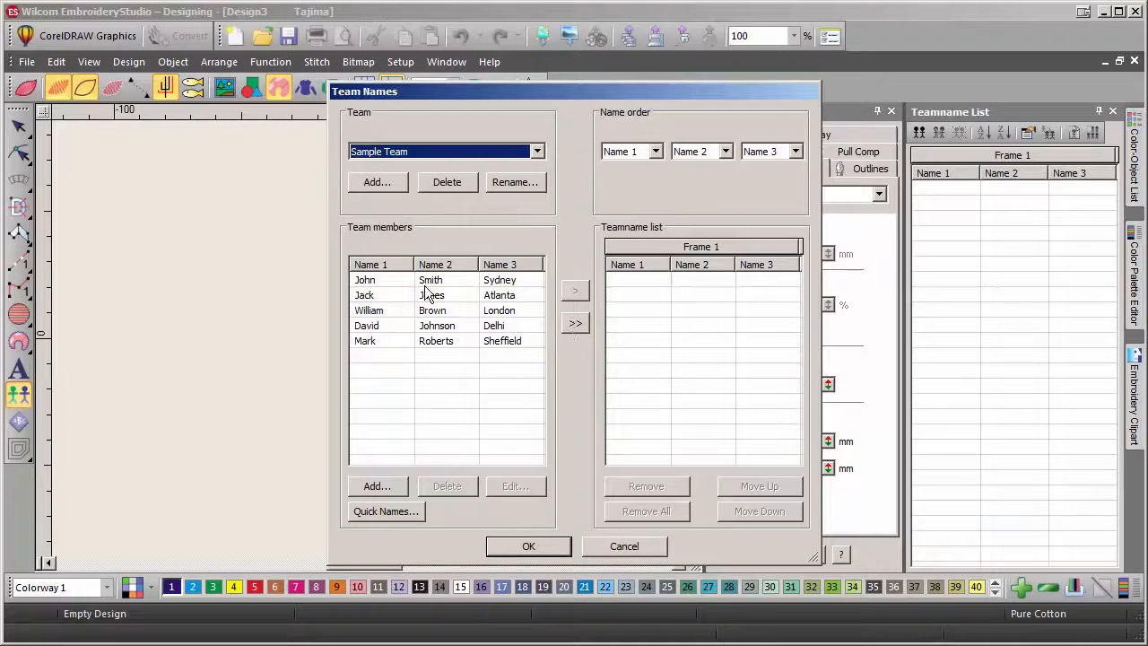
click(407, 282)
click(575, 292)
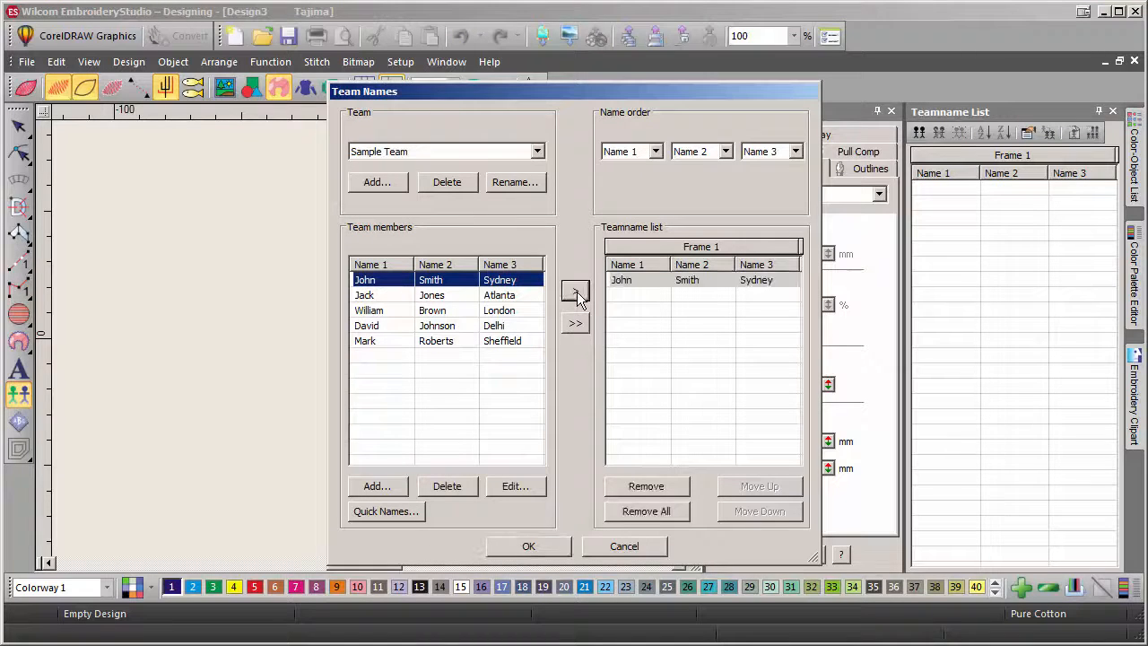
click(574, 292)
click(574, 292)
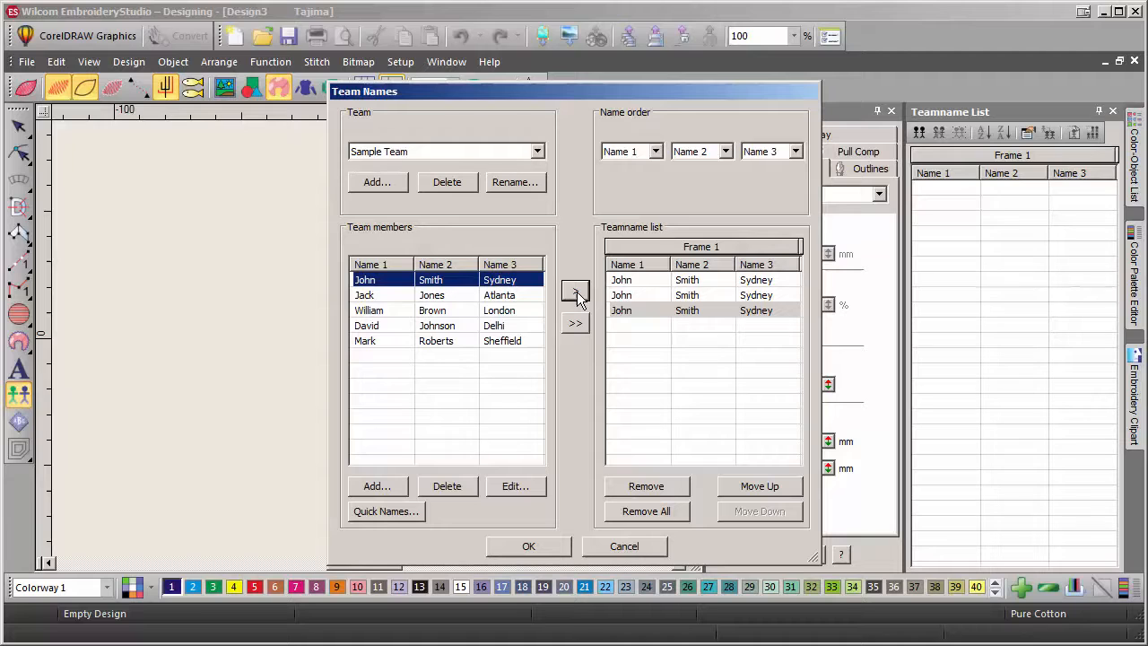
- Add the third and the fifth team members to the teamname list twice each
click(513, 311)
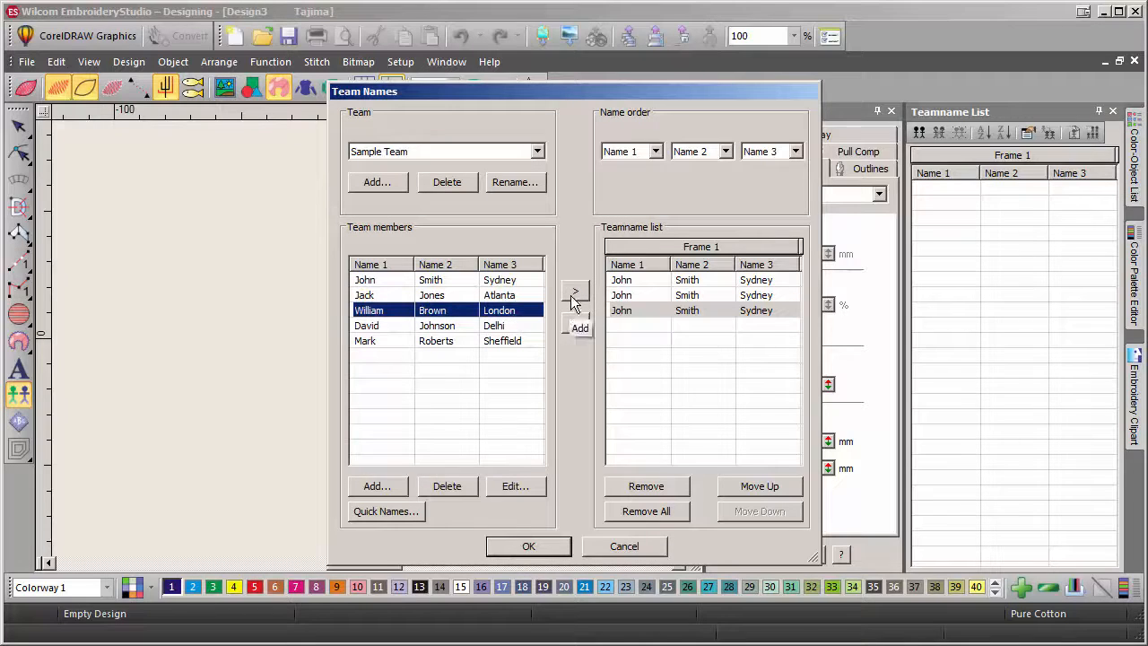
click(575, 294)
click(574, 294)
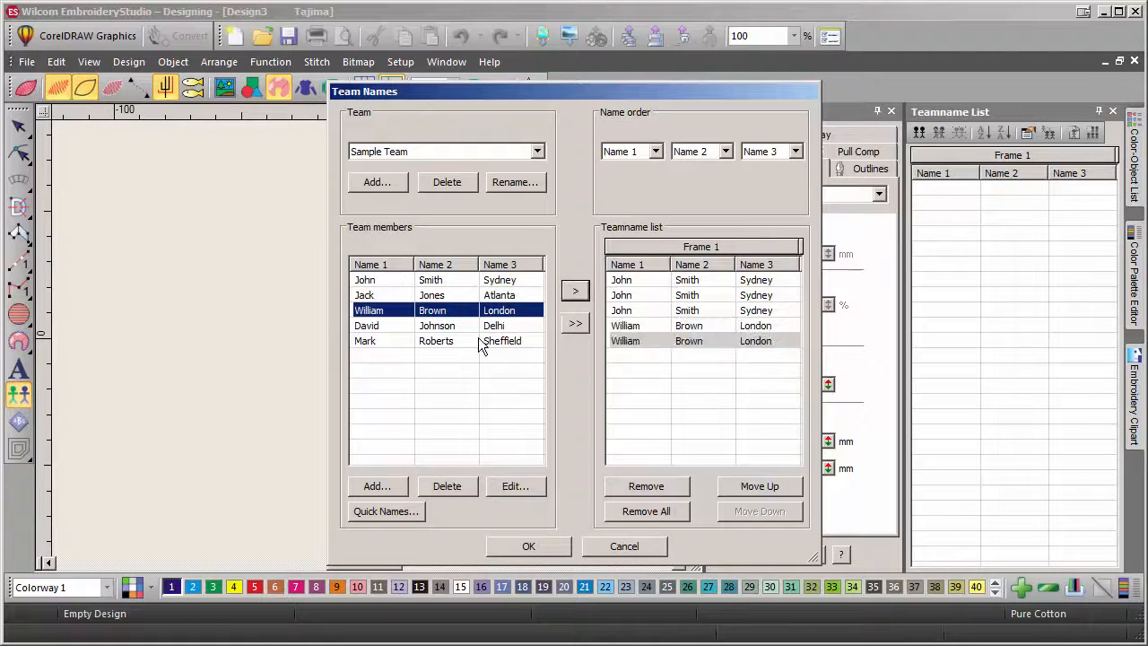
click(445, 342)
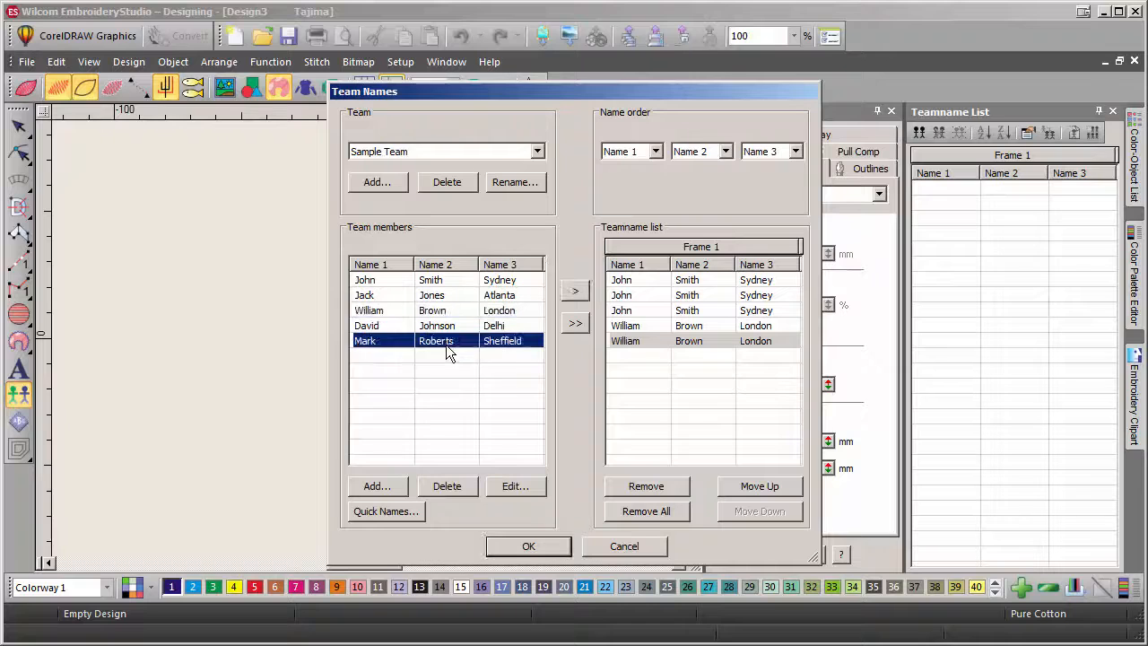
click(576, 295)
click(576, 294)
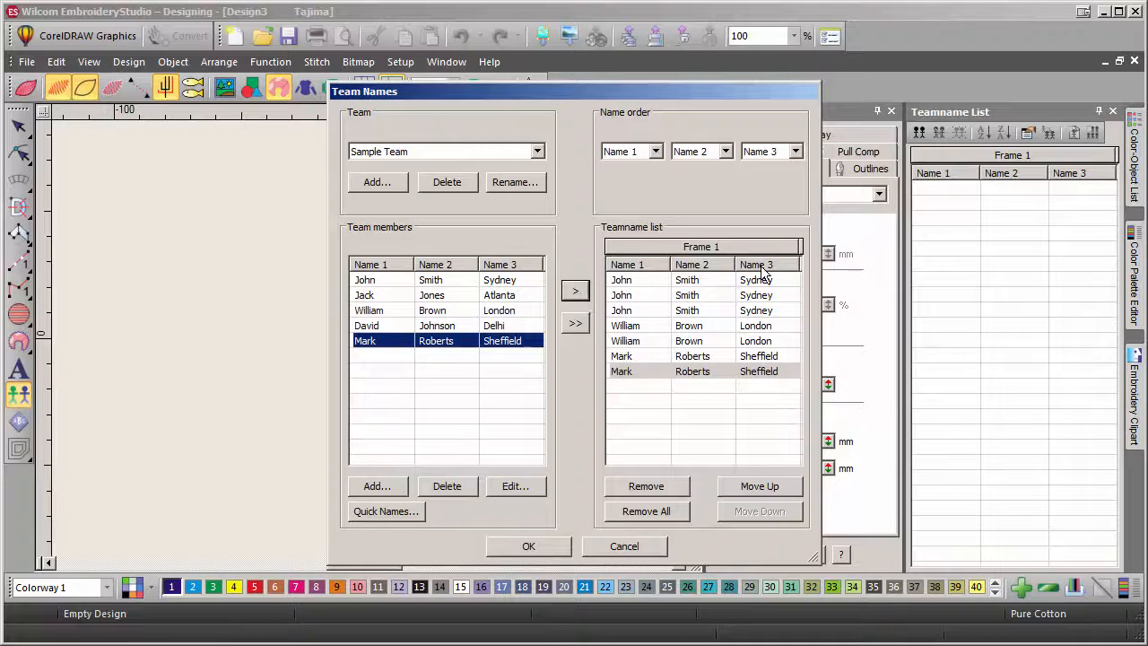
- Limit the name order to Name 1 by setting the other two to None, and place the names just below the design origin
click(797, 151)
click(766, 198)
click(725, 151)
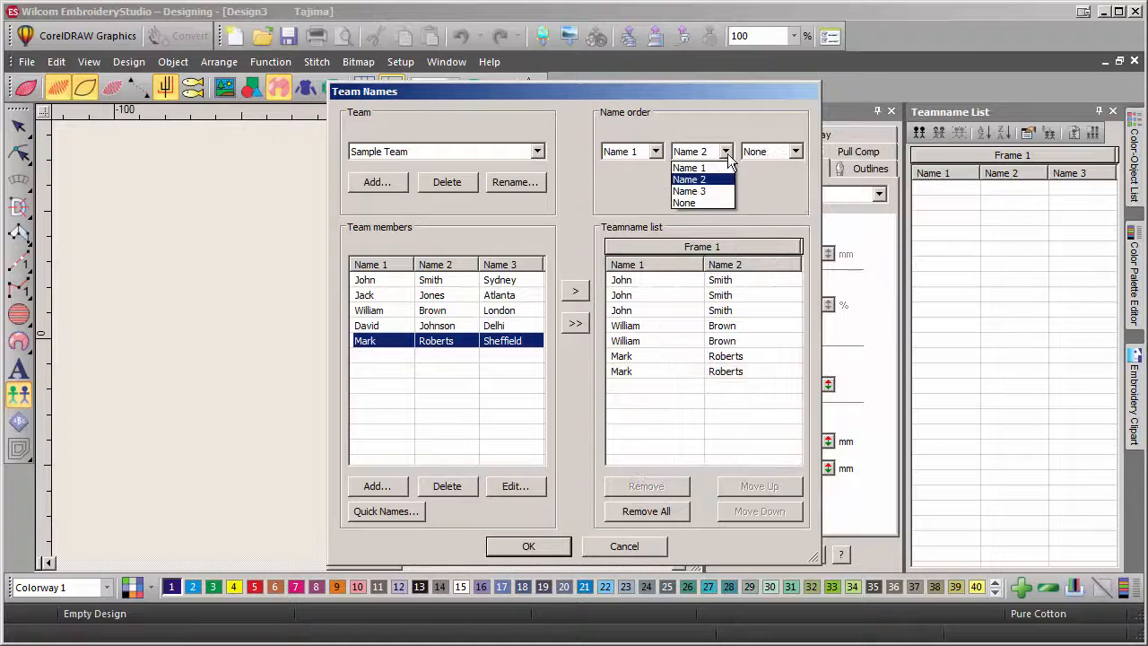
click(698, 200)
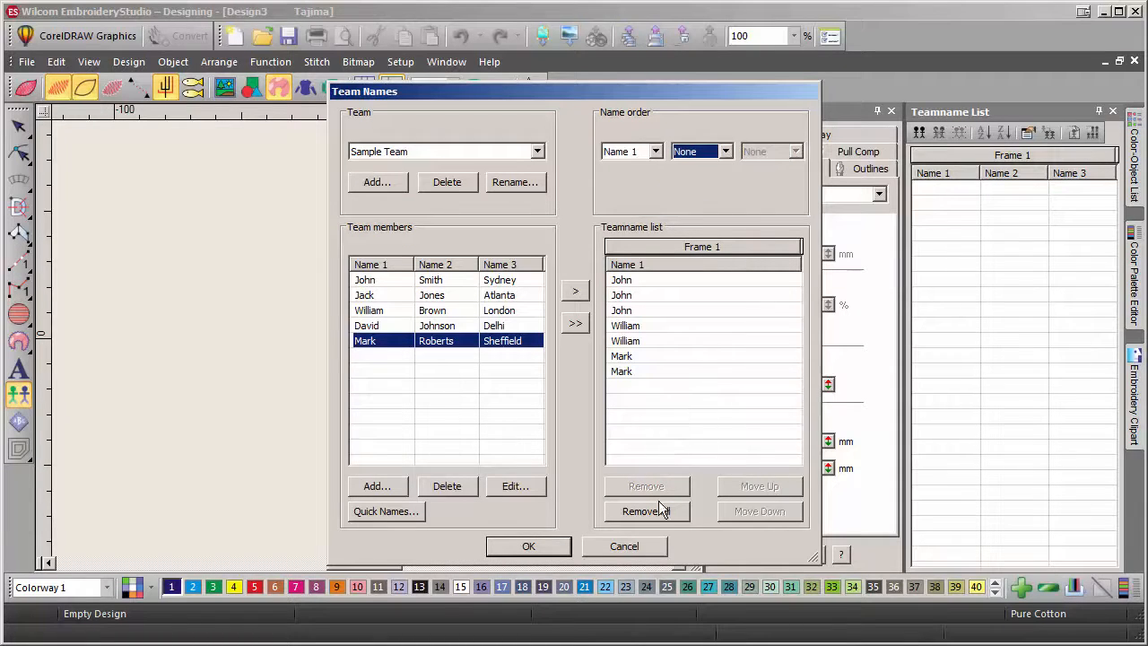
click(532, 549)
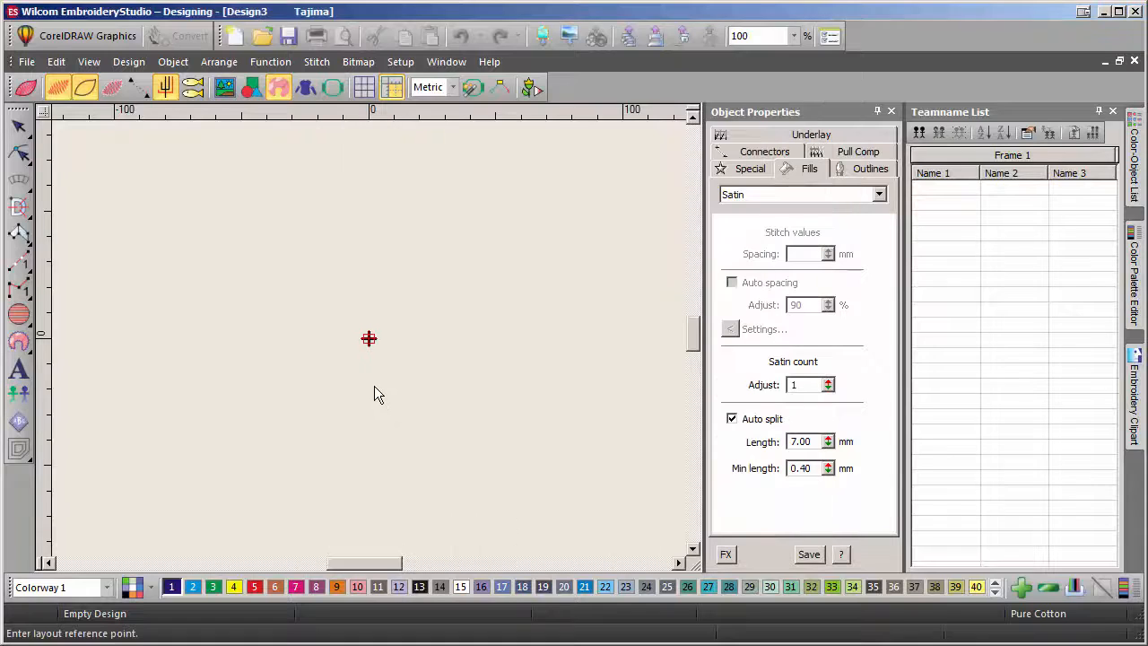
click(374, 387)
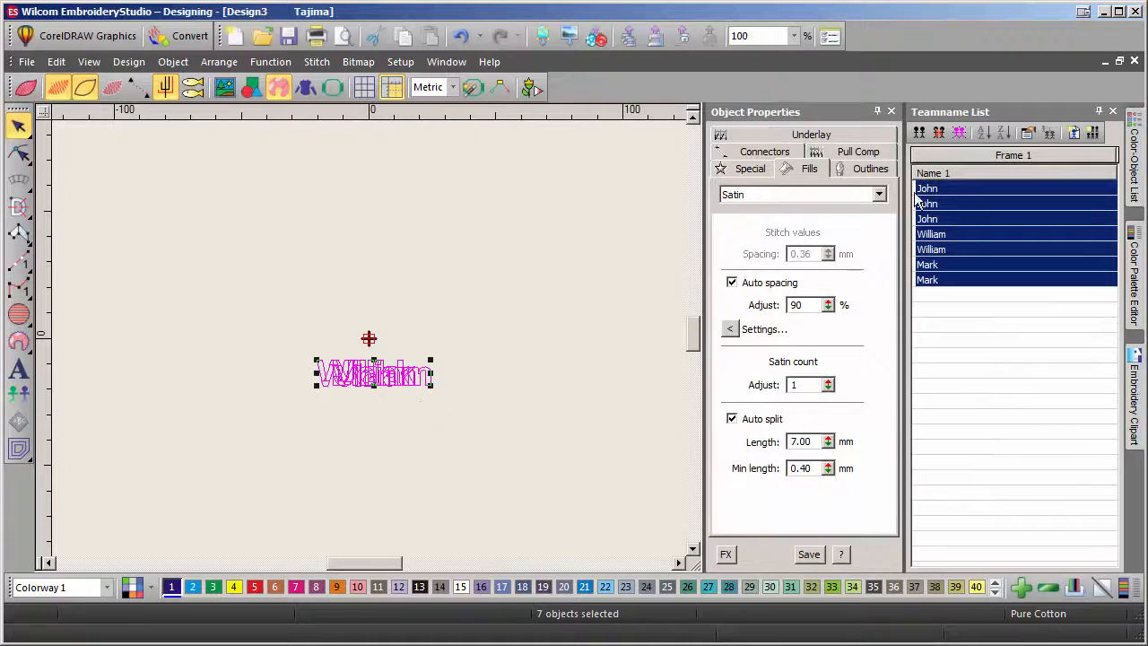
- Go through all seven entries in the Teamname List one by one to check each repeated name in the design
click(924, 188)
click(927, 203)
click(933, 219)
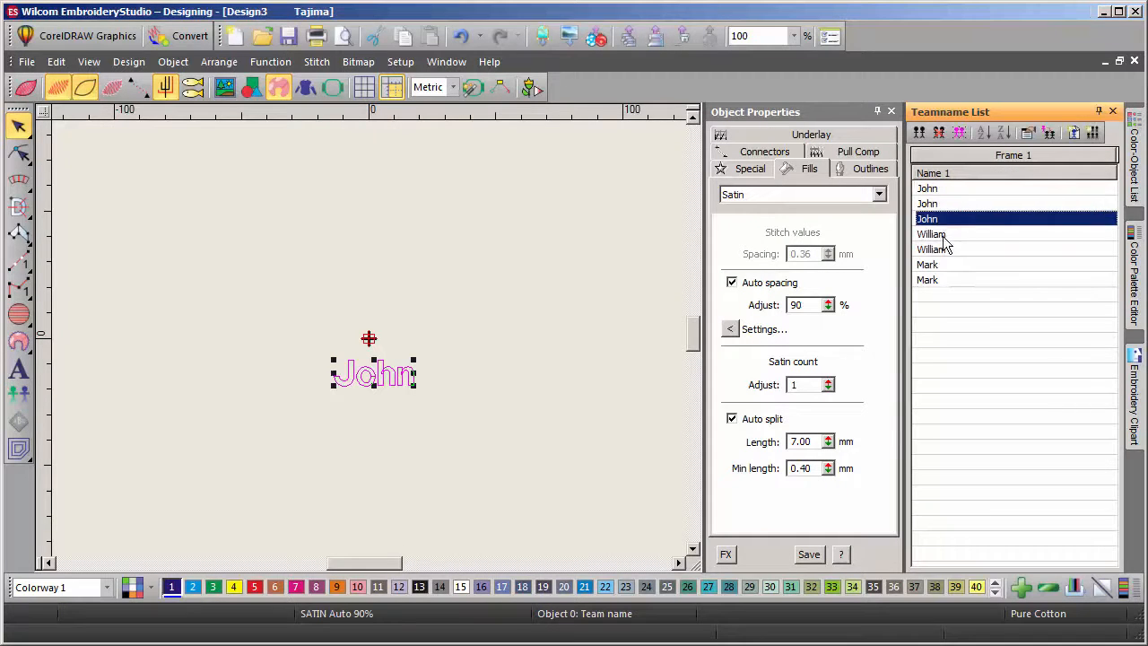
click(942, 234)
click(942, 249)
click(942, 264)
click(938, 280)
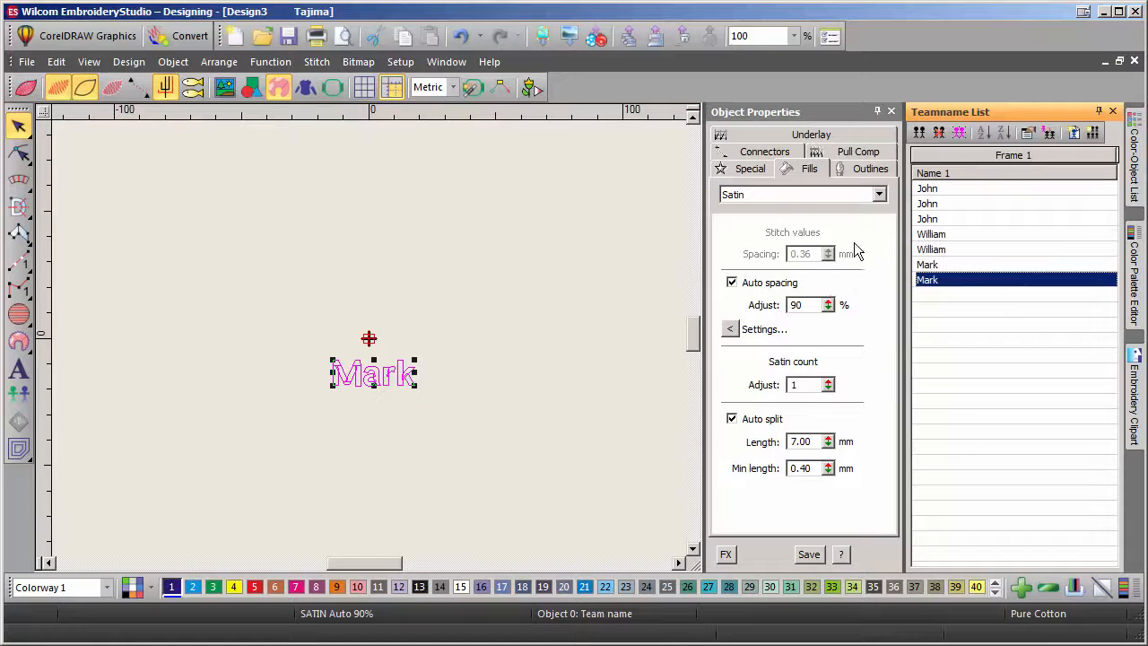
- Change the lettering font of the last name in the Teamname List to College and deselect it
click(757, 195)
click(757, 211)
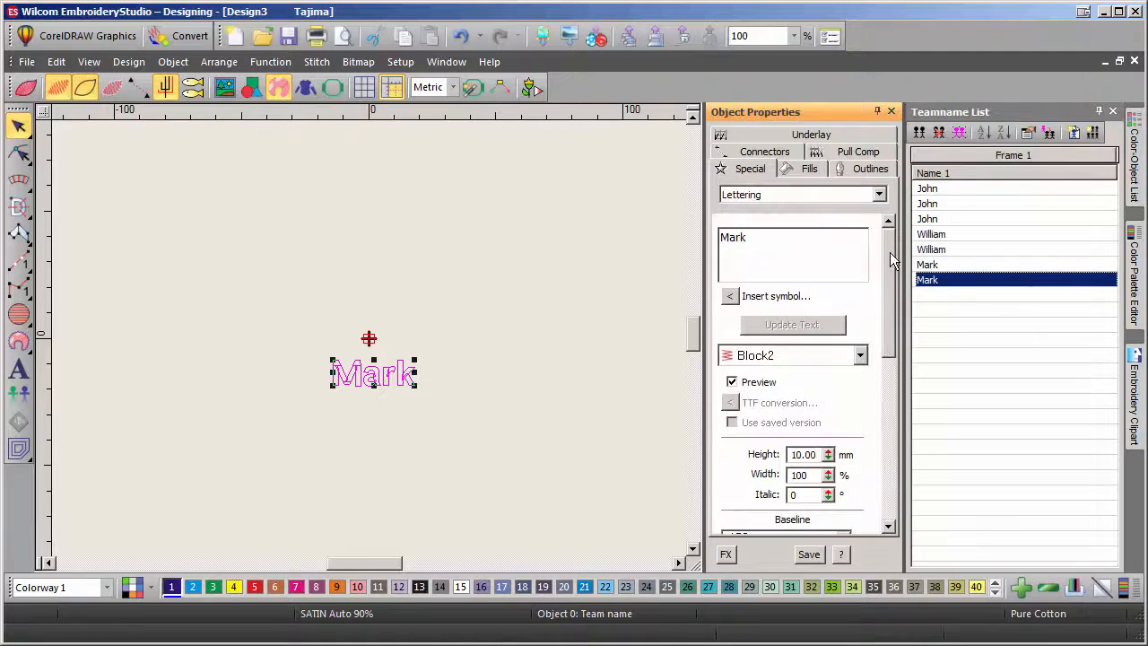
drag(890, 252, 890, 277)
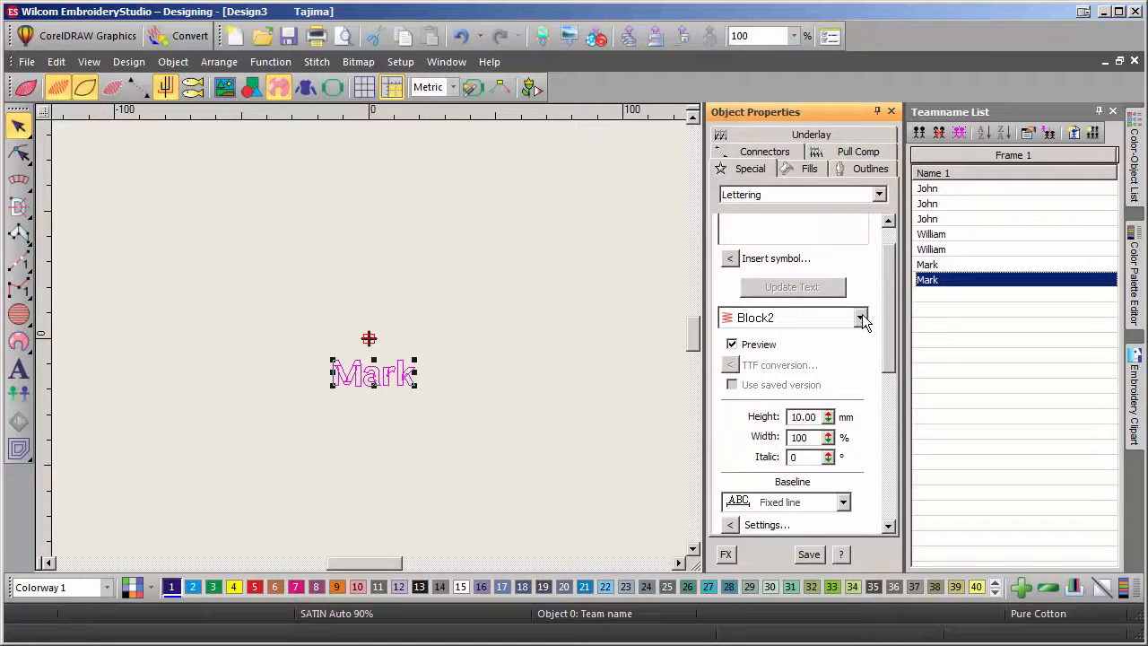
click(861, 318)
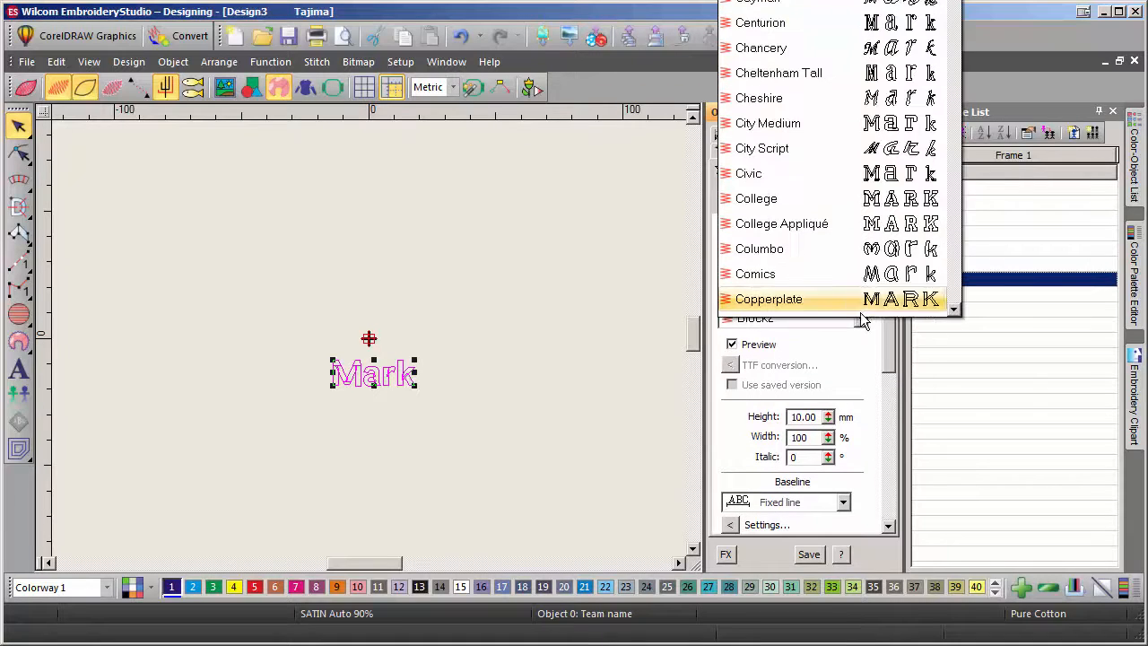
click(769, 204)
click(569, 436)
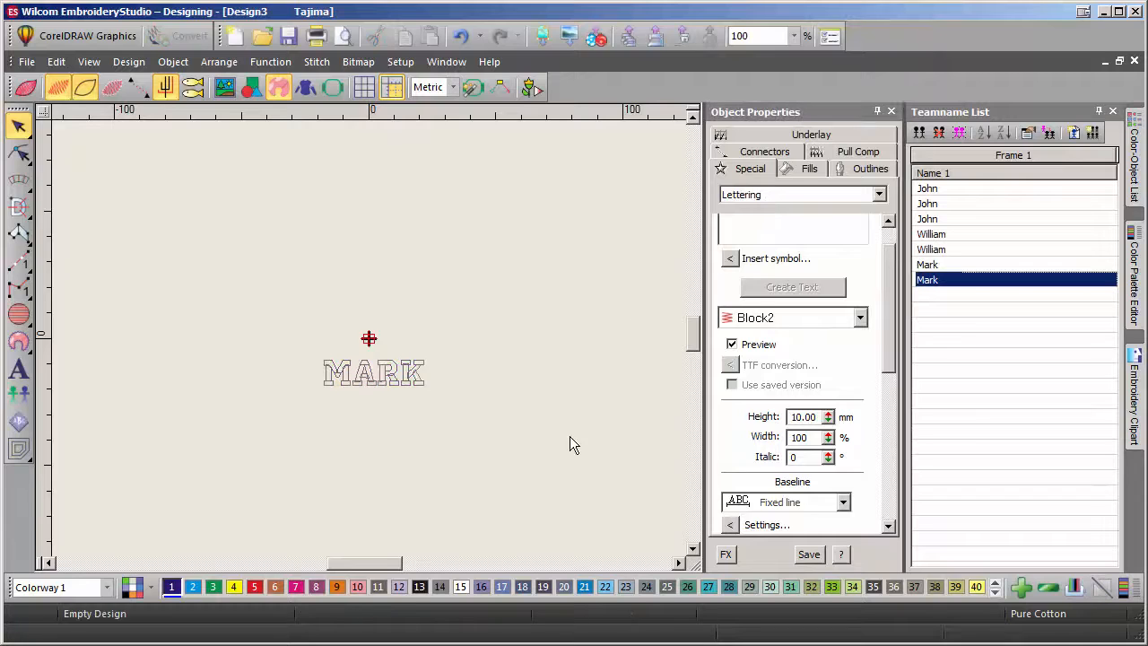
- Select all team names, set up a save as names1.DST in Tajima (*.DST) format and open the save options
click(958, 132)
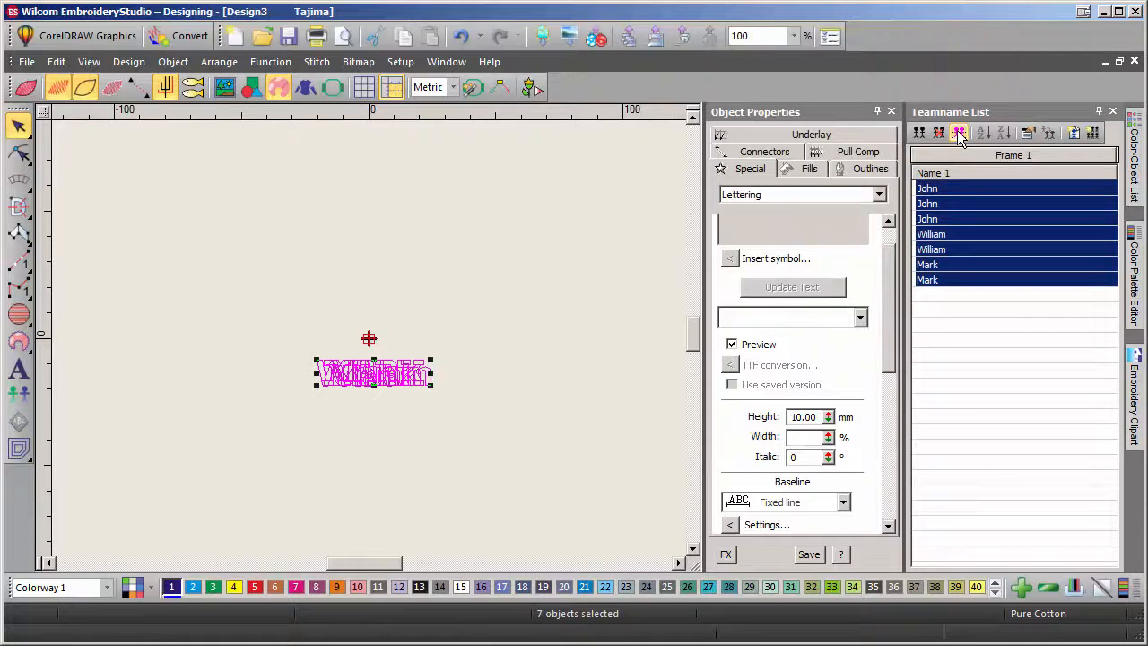
click(27, 63)
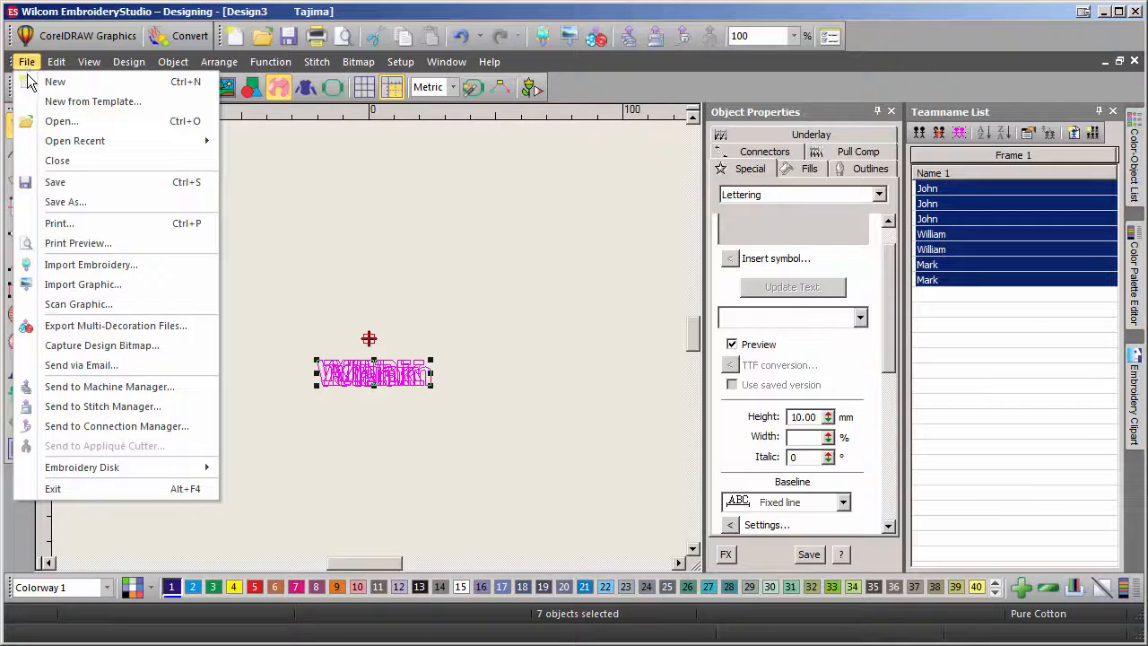
click(76, 202)
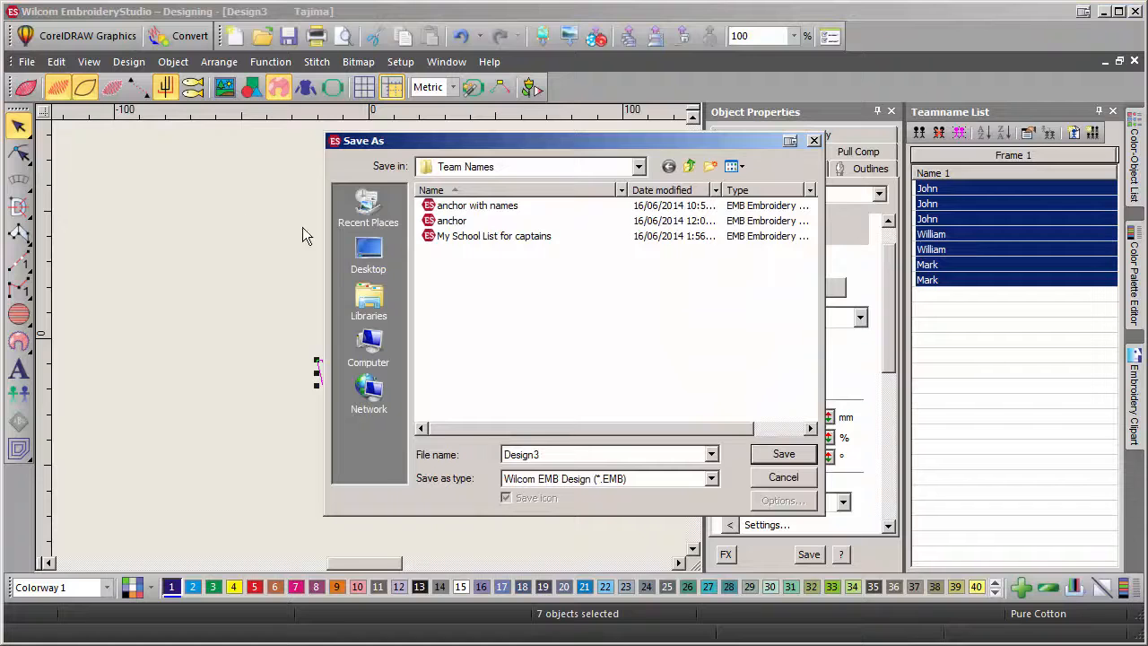
click(711, 478)
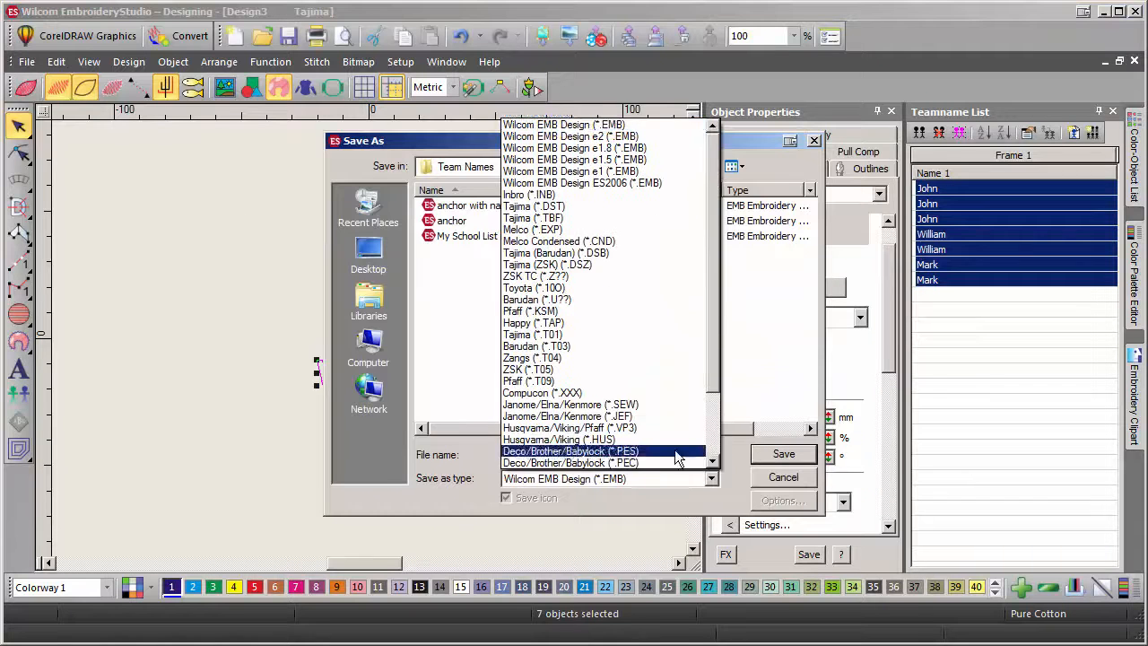
click(538, 206)
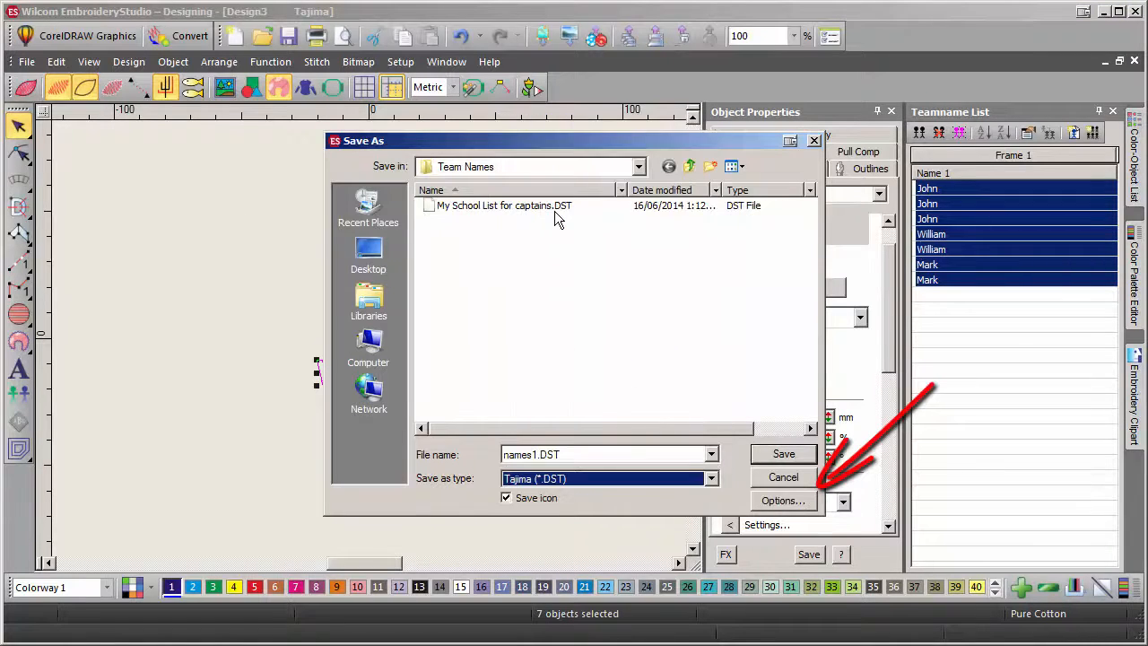
click(780, 501)
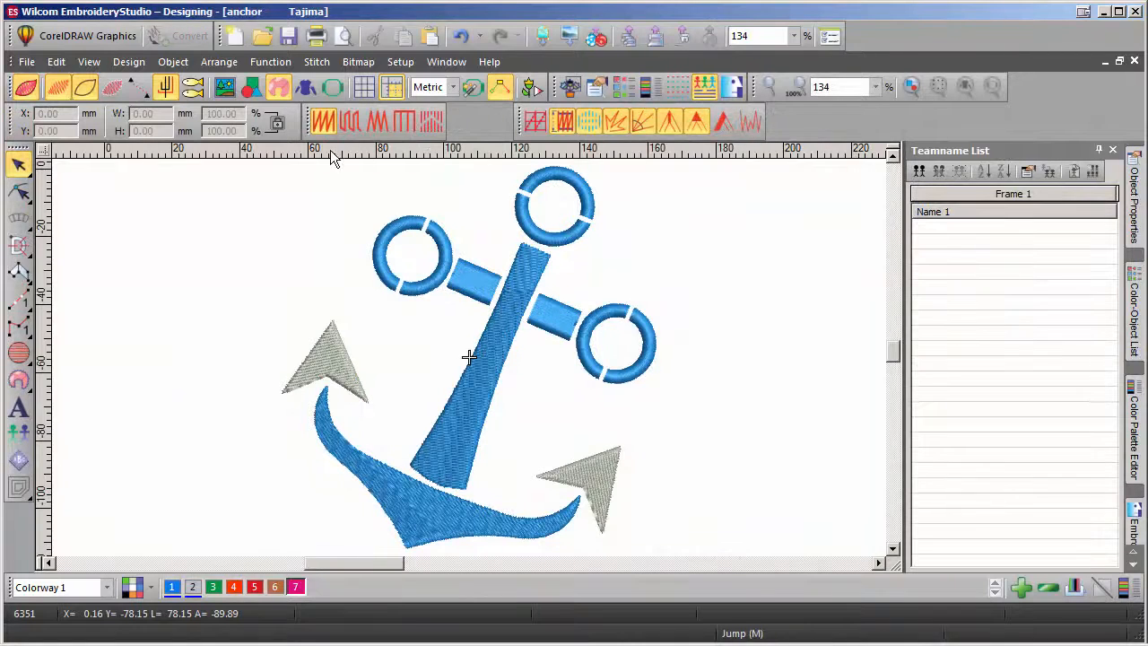
- Select the anchor design and add a vertical guide line through its horizontal centre
click(483, 357)
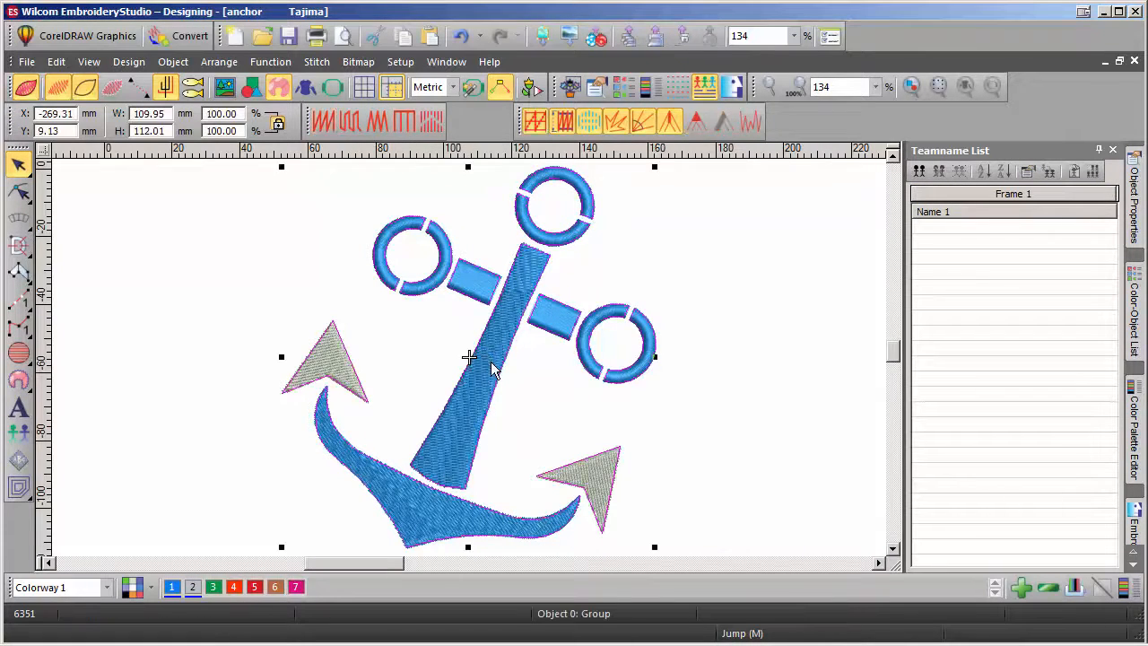
drag(400, 159, 468, 159)
scroll(438, 292, down, 2)
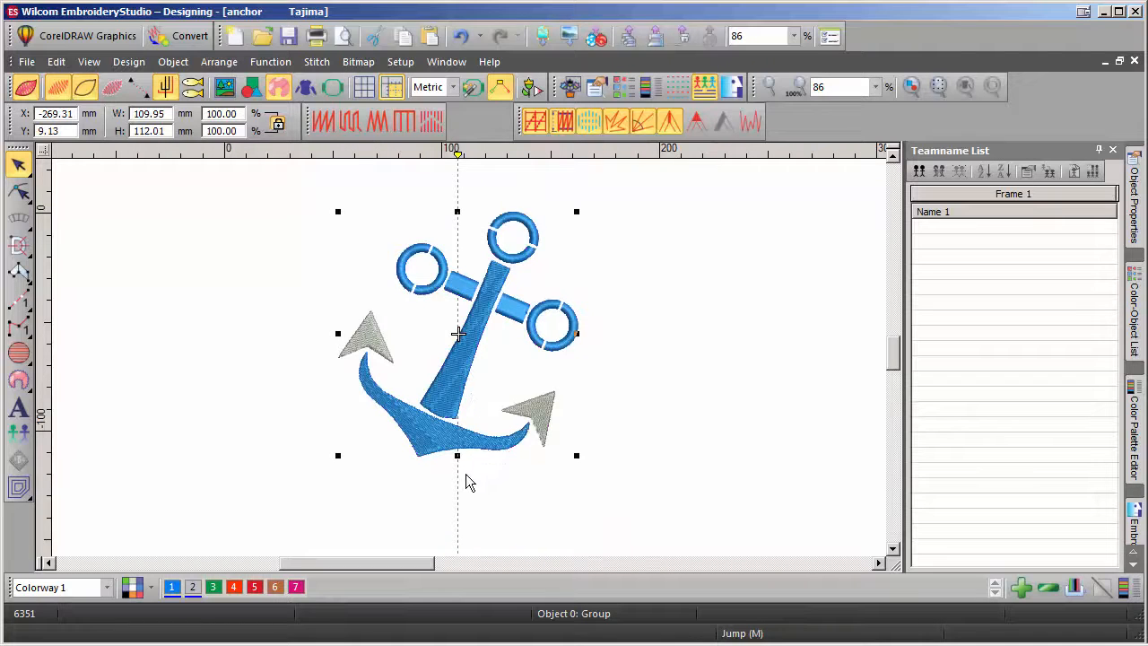
- Set up team names with all members of My School List, using only Name 1 in the name order
click(19, 434)
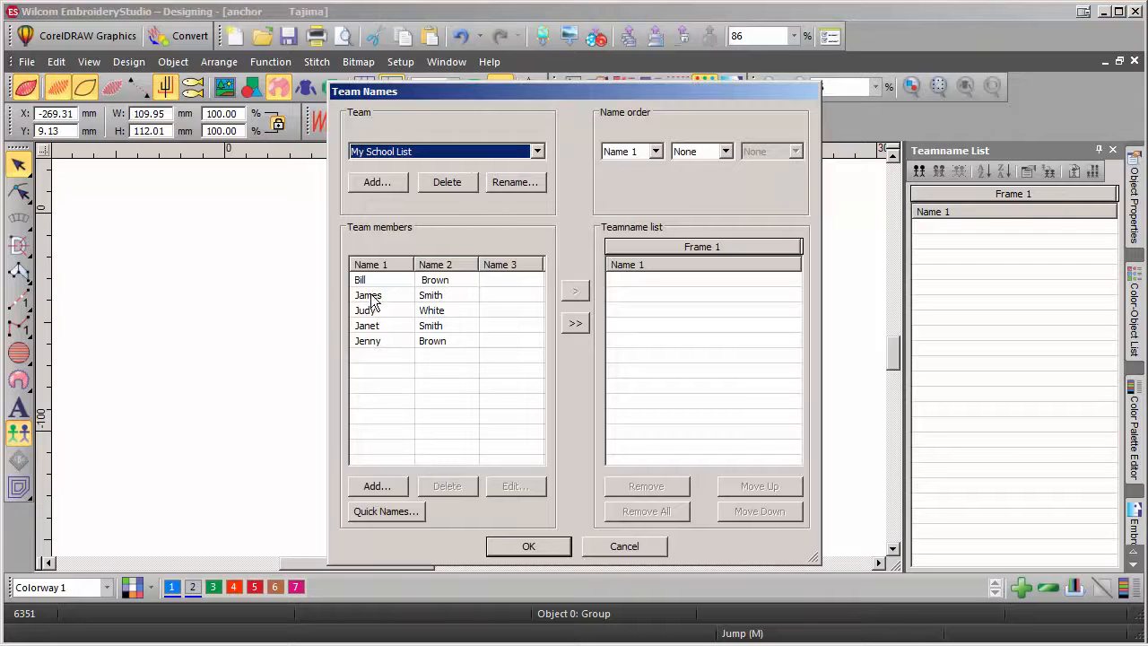
click(574, 323)
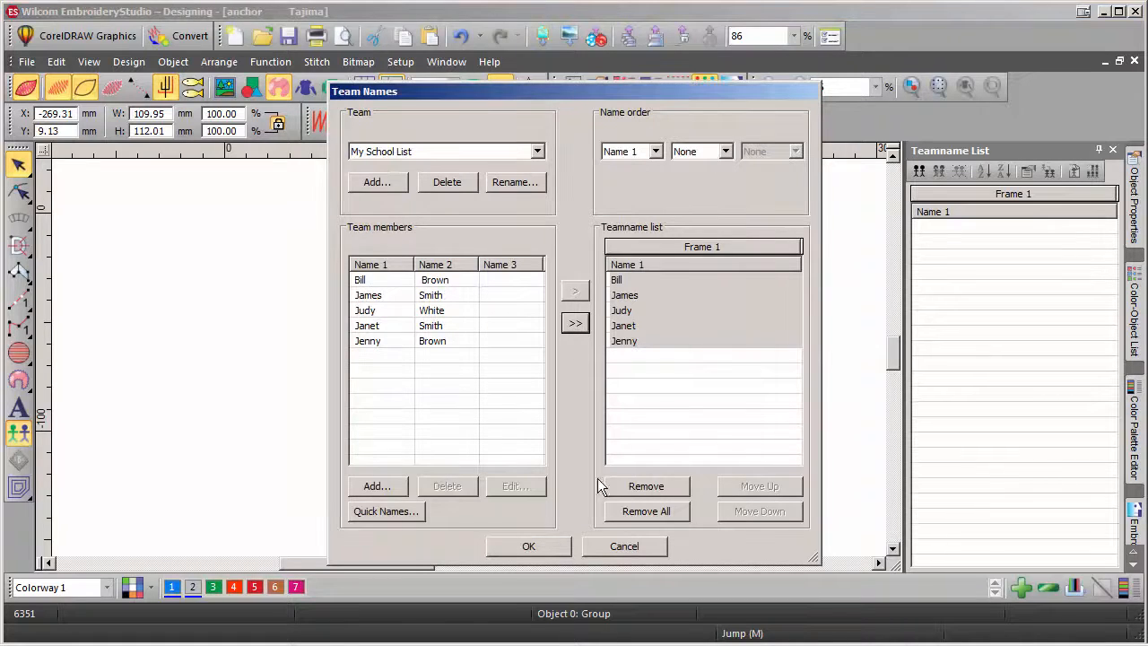
click(544, 547)
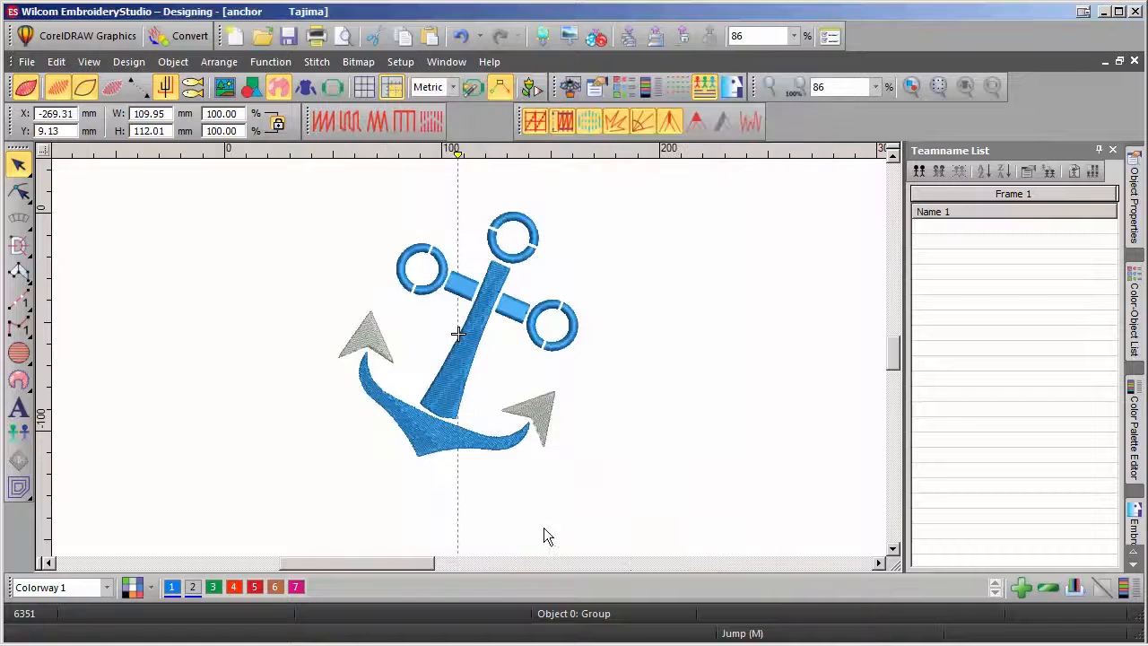
- Place the names below the anchor on the guide line, enlarge them to about 73 by 22 mm and deselect them
click(458, 505)
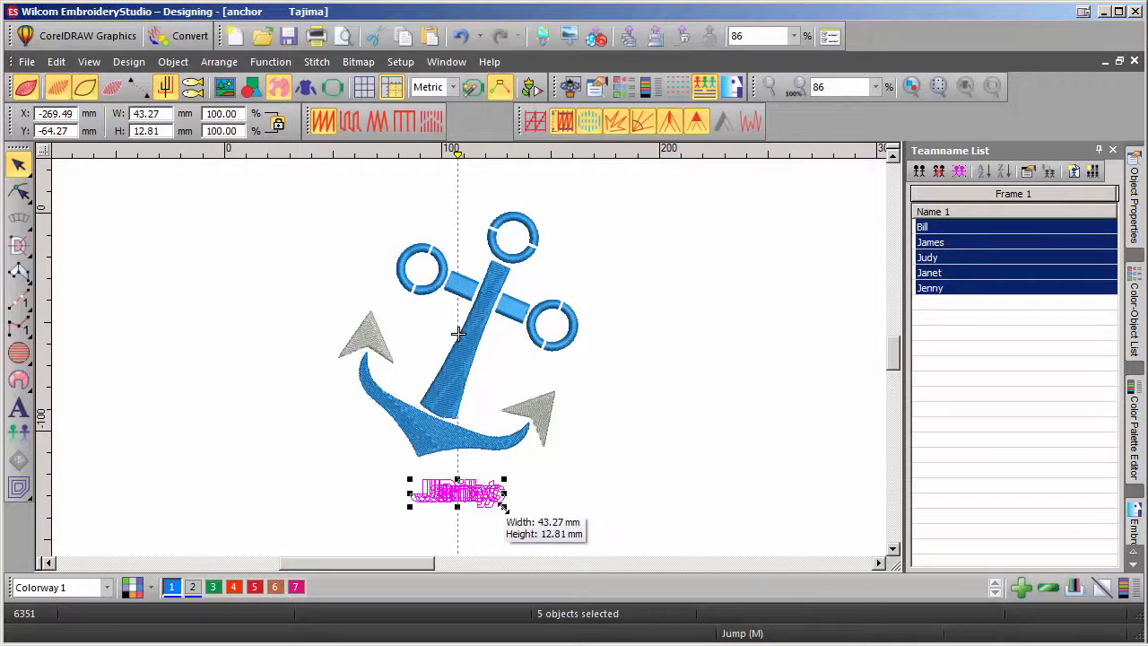
drag(502, 505, 536, 520)
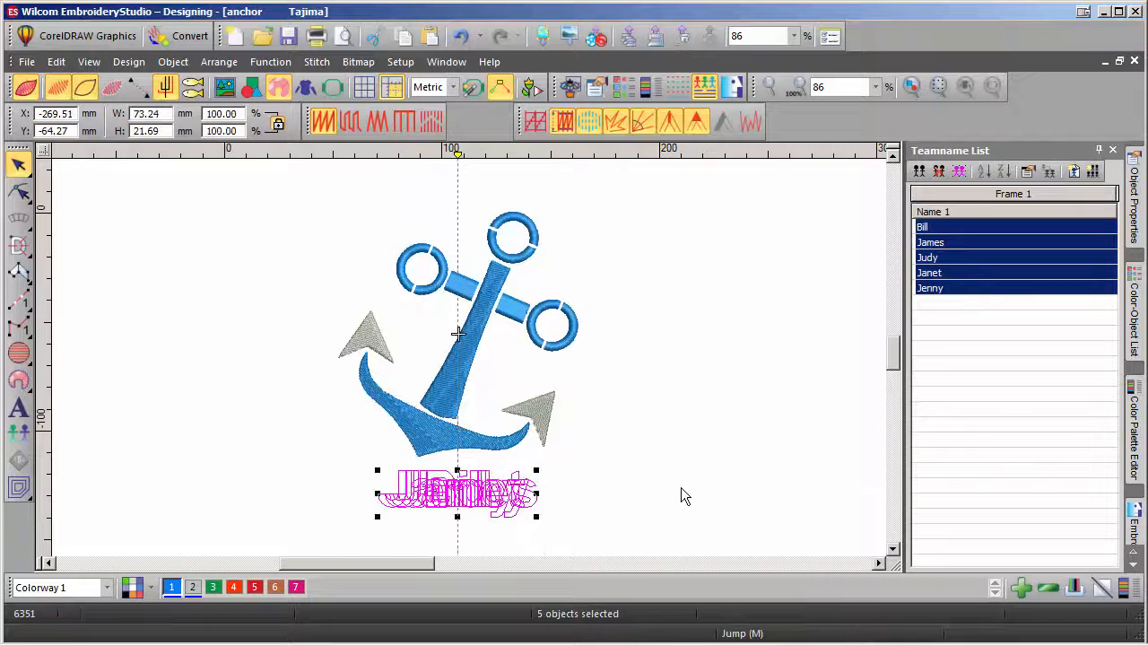
click(680, 487)
- Set up a save of the anchor design as Tajima (*.DST) with the option Design and team names, with Stops
click(27, 61)
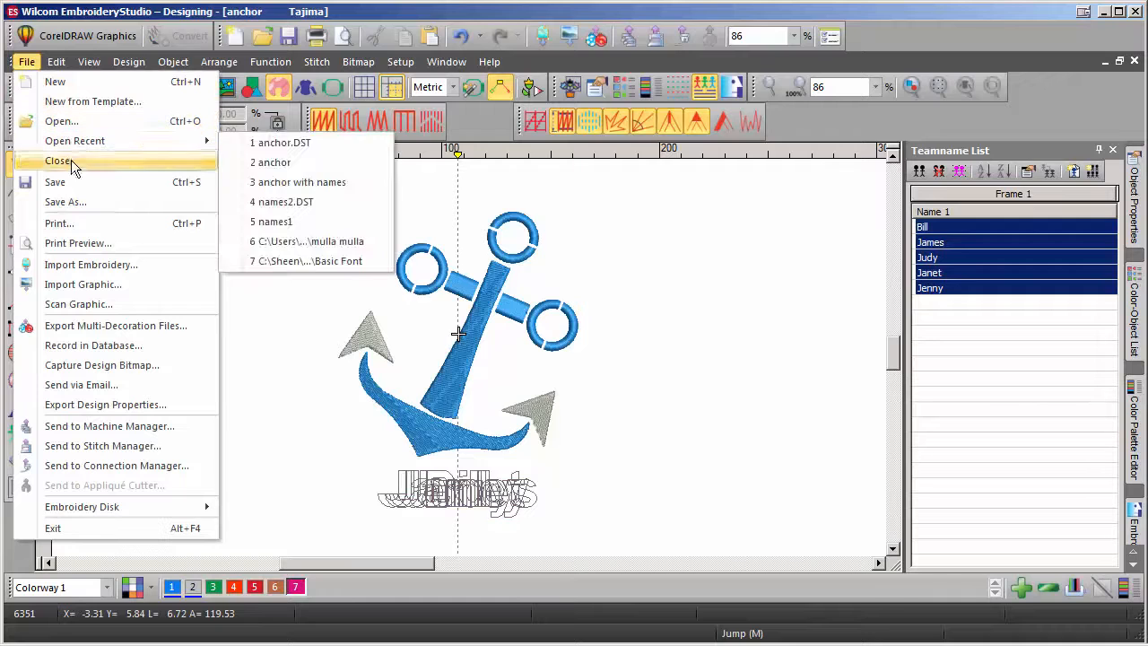
click(77, 200)
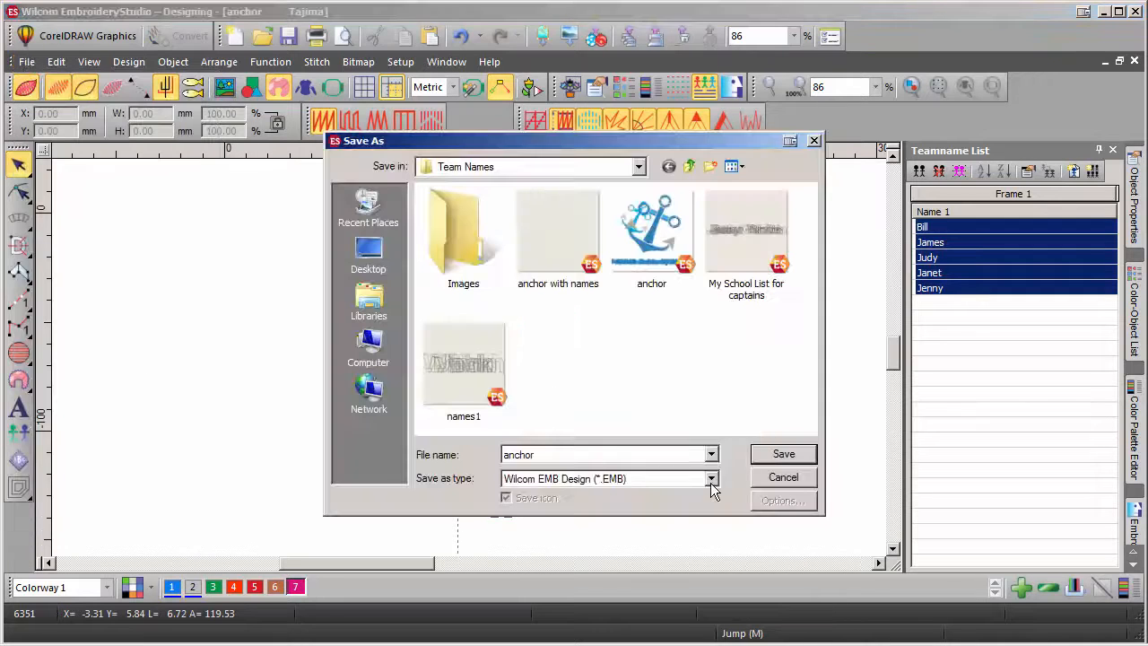
click(710, 478)
click(663, 287)
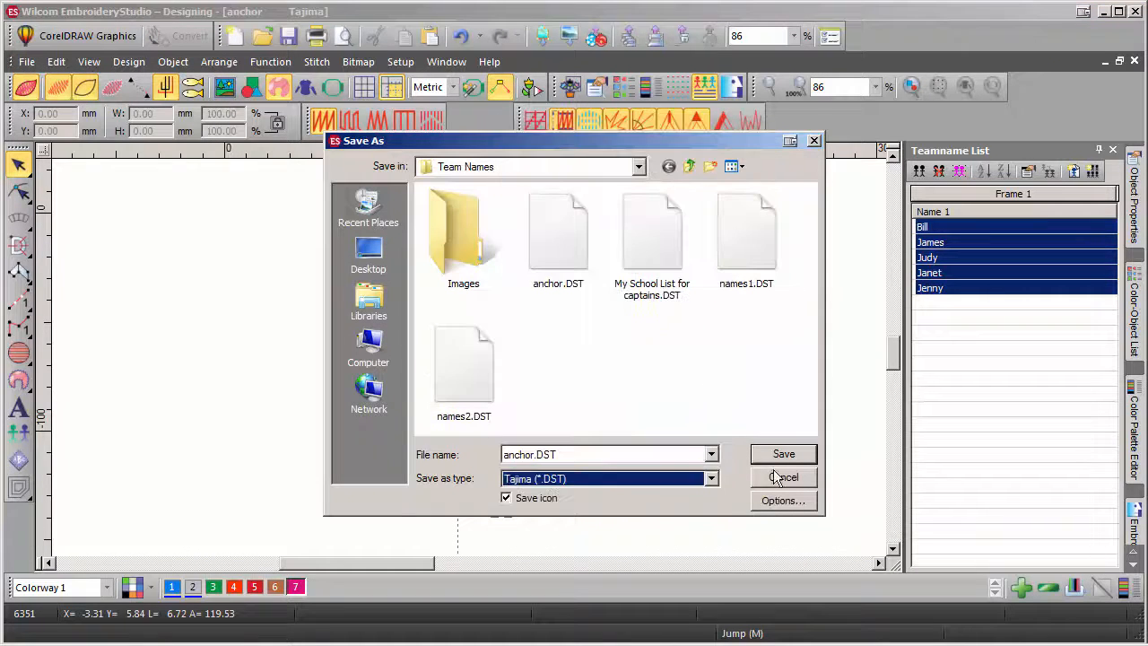
click(781, 499)
click(447, 222)
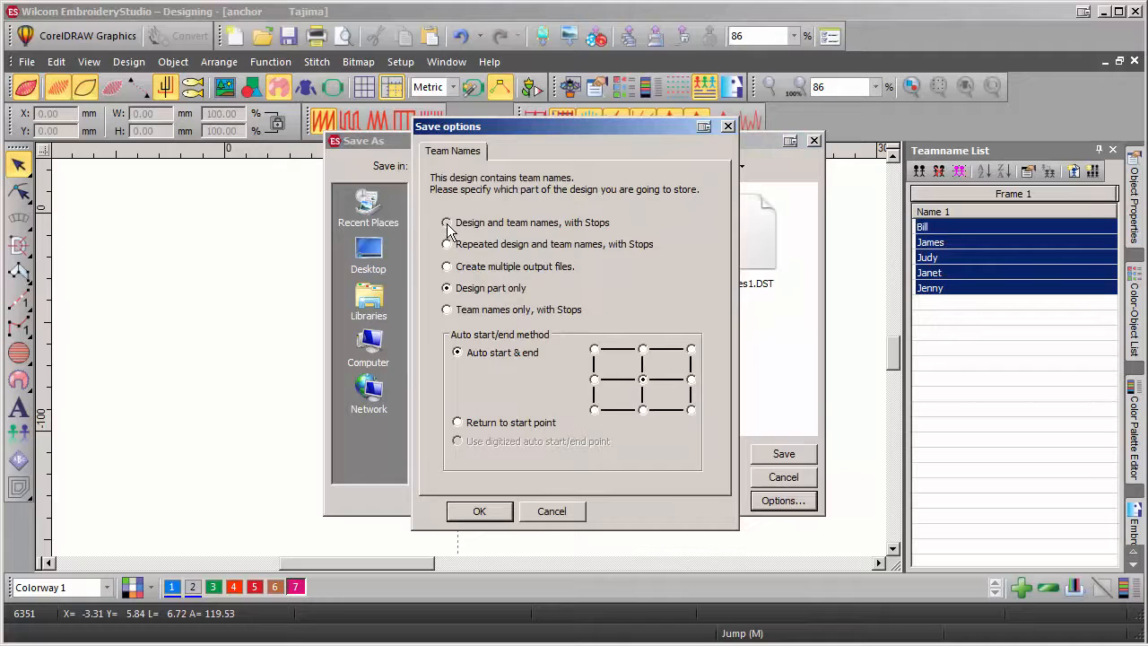
click(487, 511)
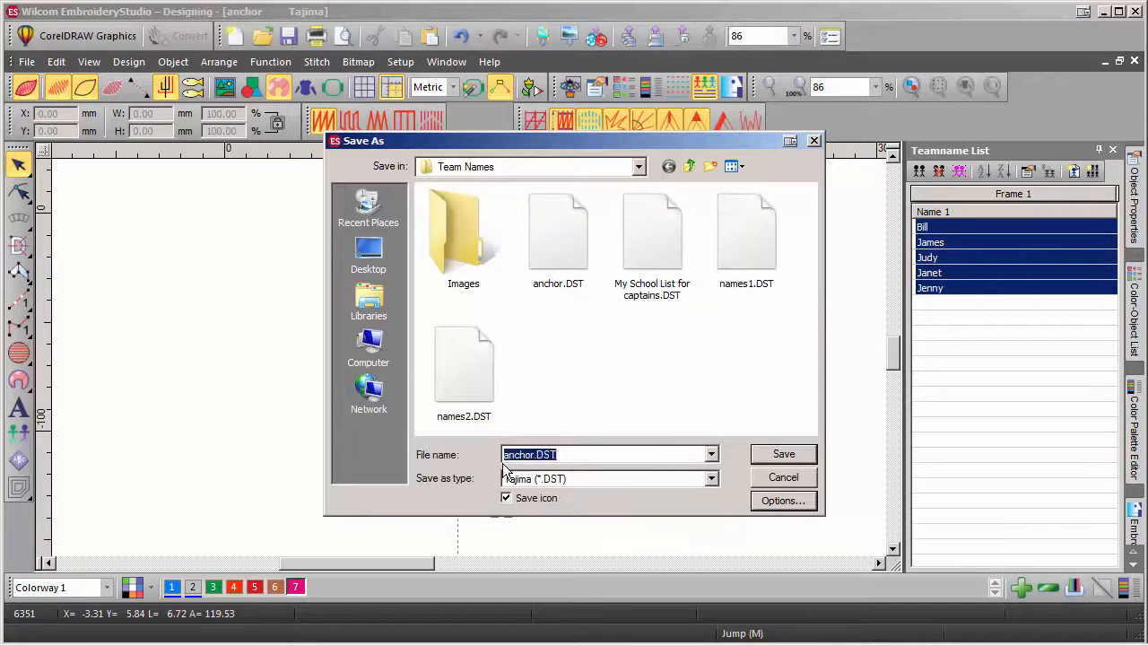
- Name the stitch file option1.DST and save it in the Team Names folder
text(option1)
click(747, 455)
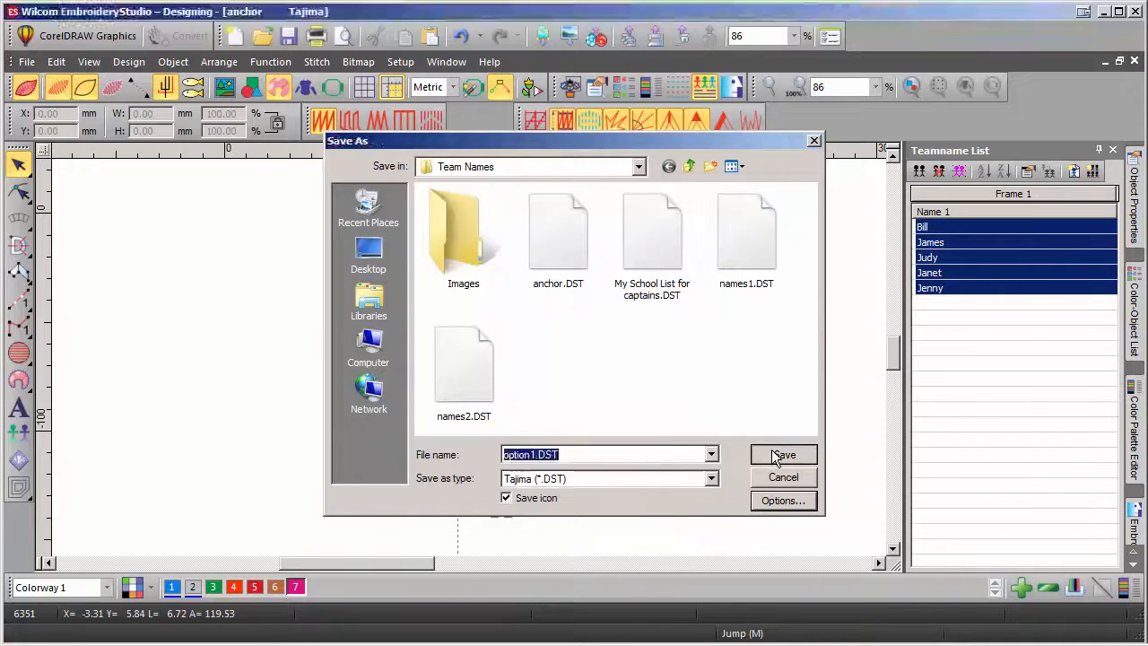
click(680, 303)
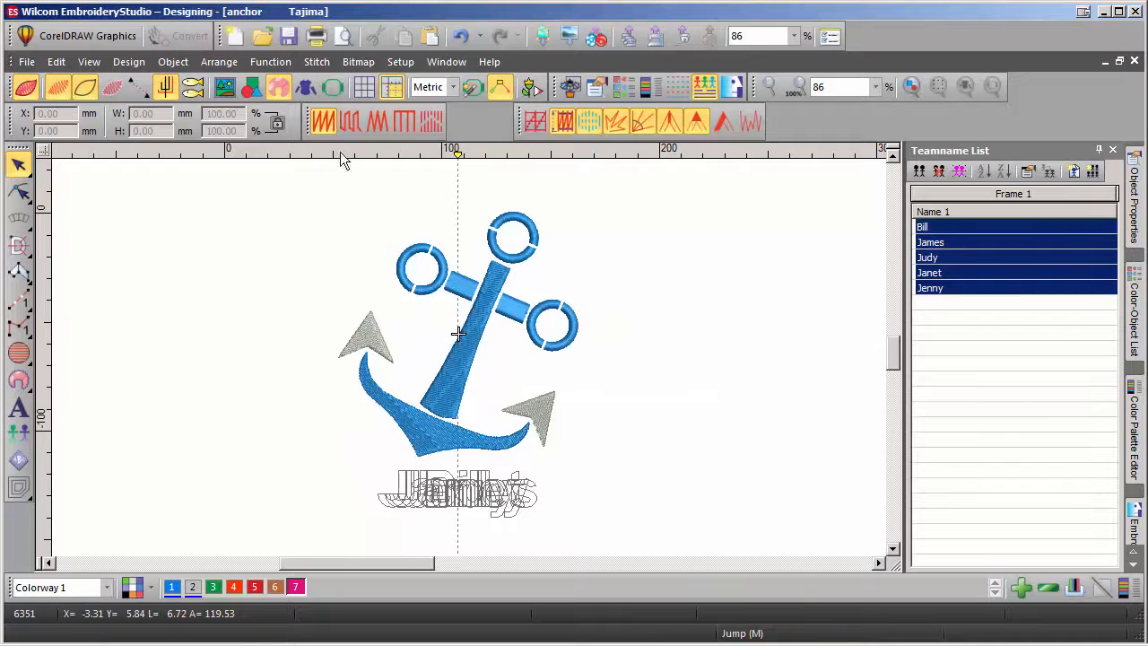
- Open the recent file option1.DST and play its stitching sequence in Slow Redraw at 2005 stitches per second
click(27, 61)
mouse_move(107, 141)
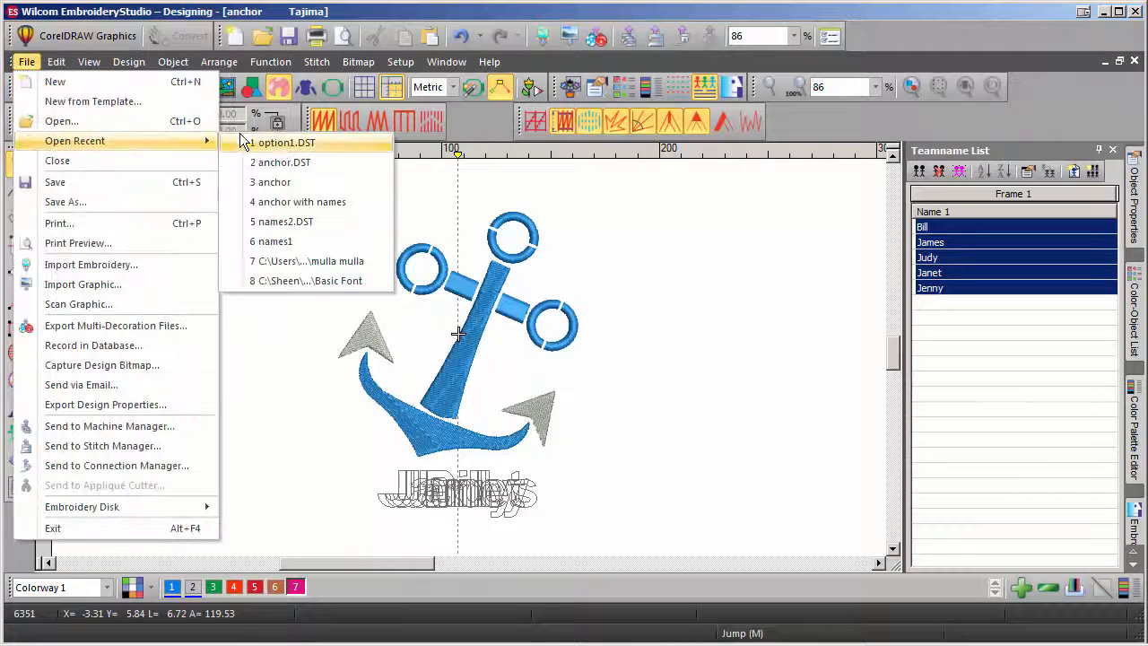
click(278, 143)
key(shift+r)
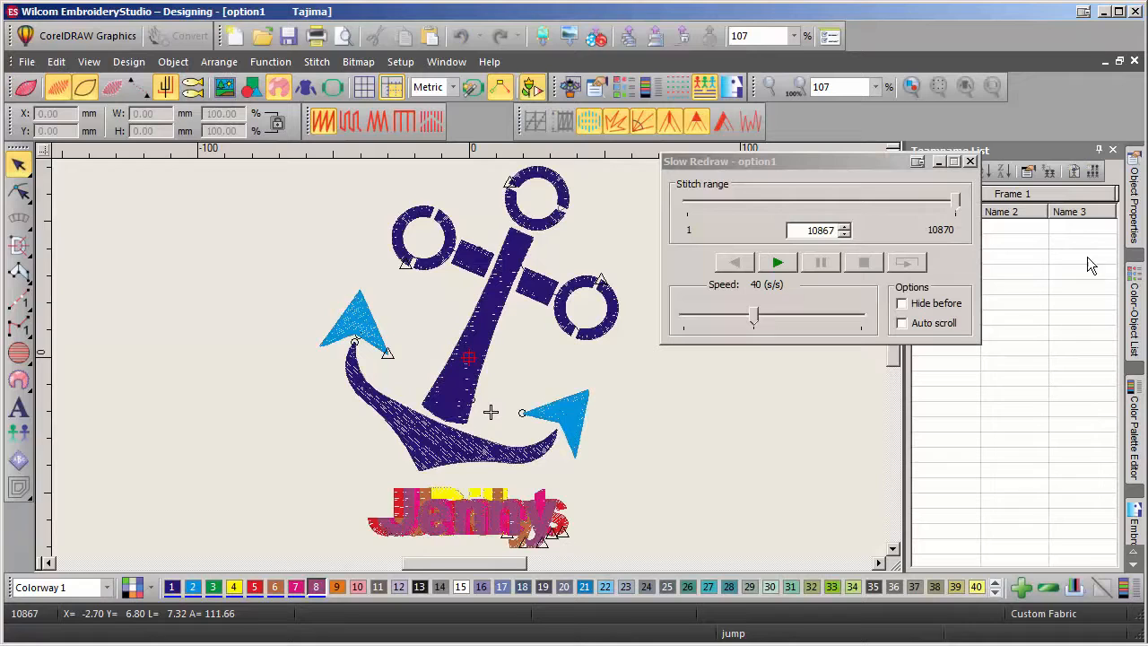
click(777, 263)
drag(755, 315, 848, 312)
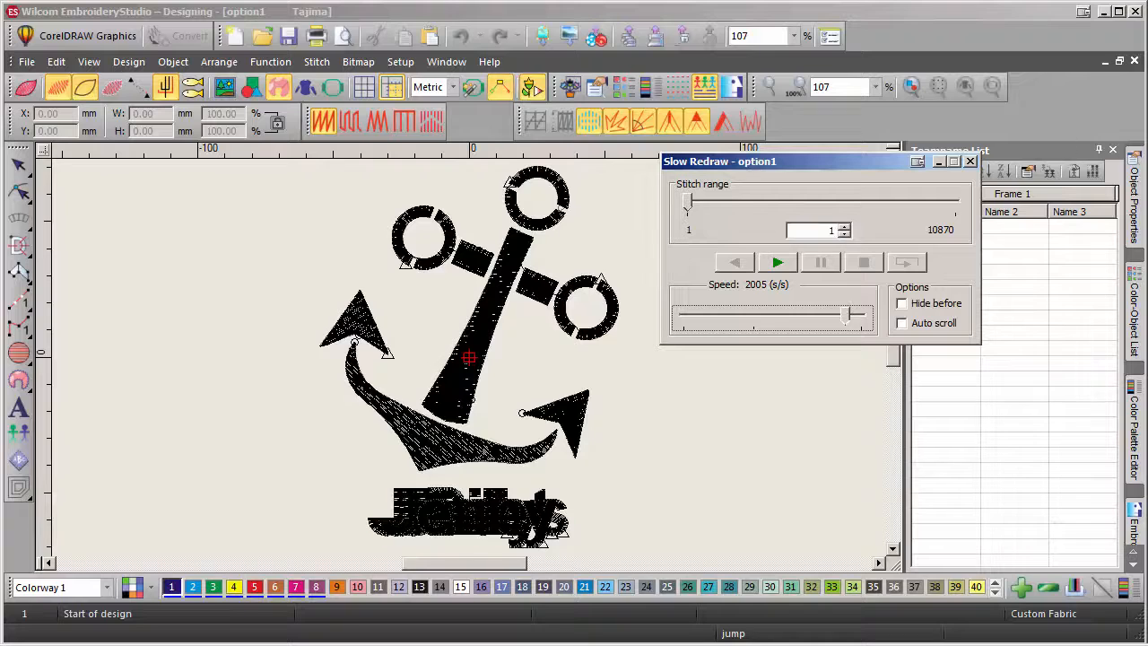
click(777, 262)
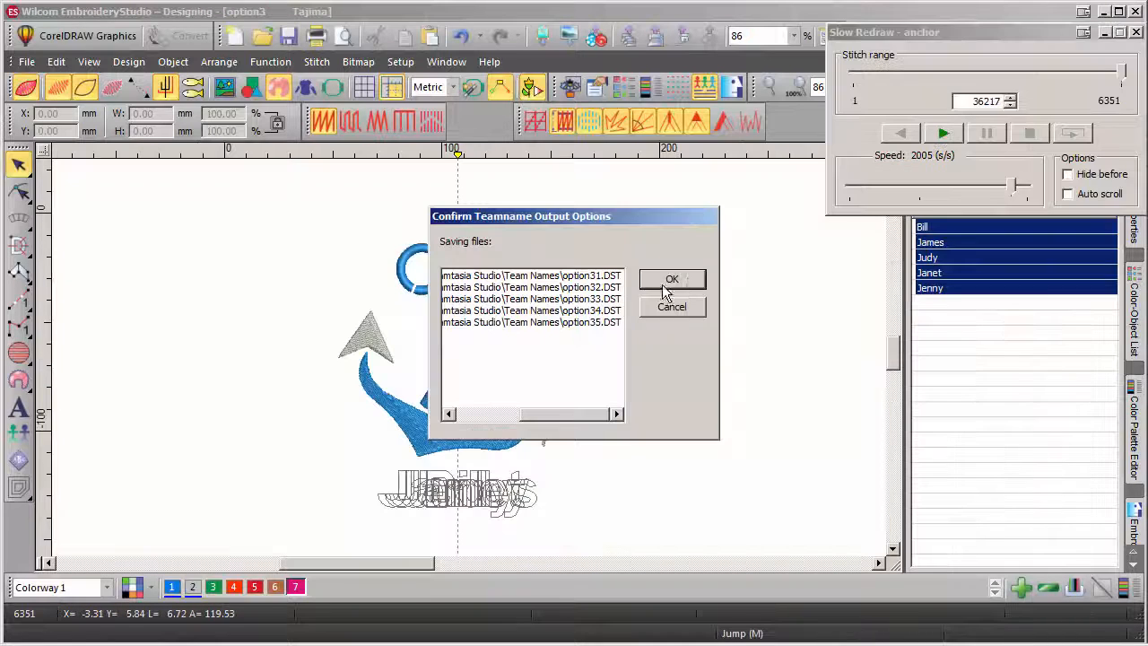
- Confirm saving the multiple team name output files option31.DST to option35.DST
click(687, 282)
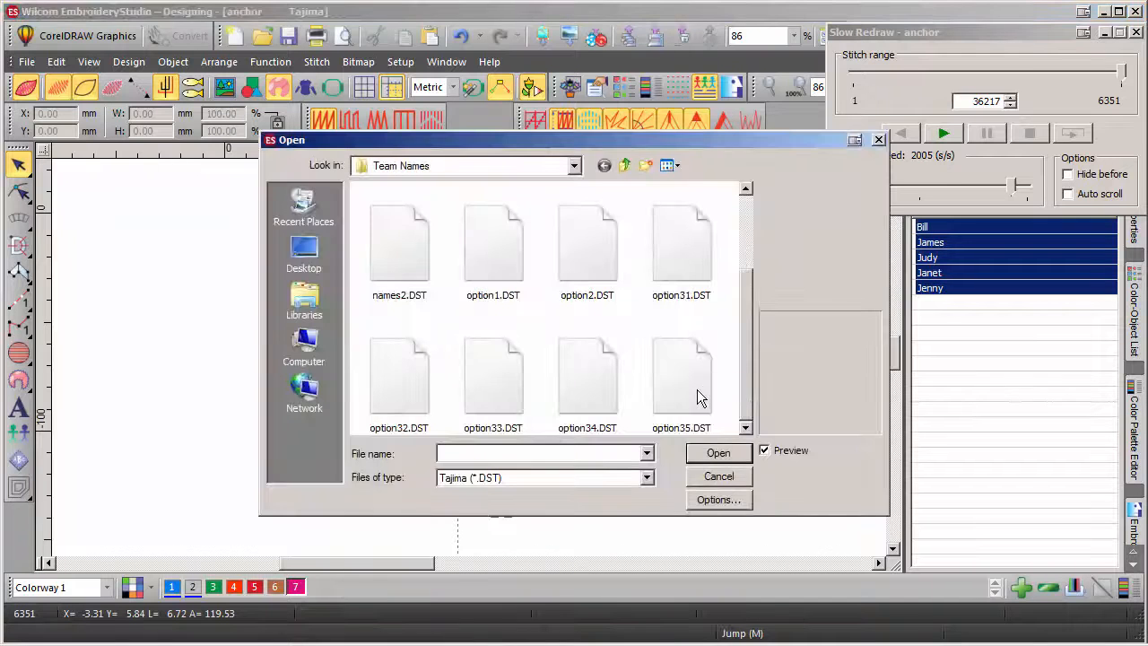
- Preview option35.DST, option34.DST and option33.DST in turn, and open option32.DST
click(697, 391)
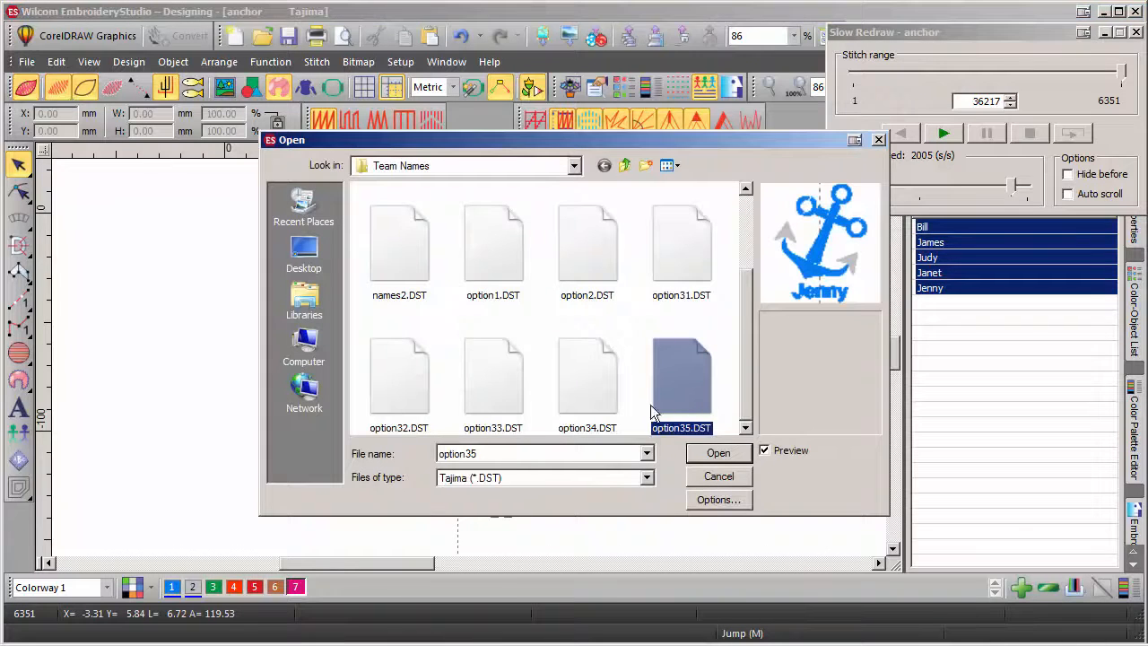
click(589, 404)
click(502, 408)
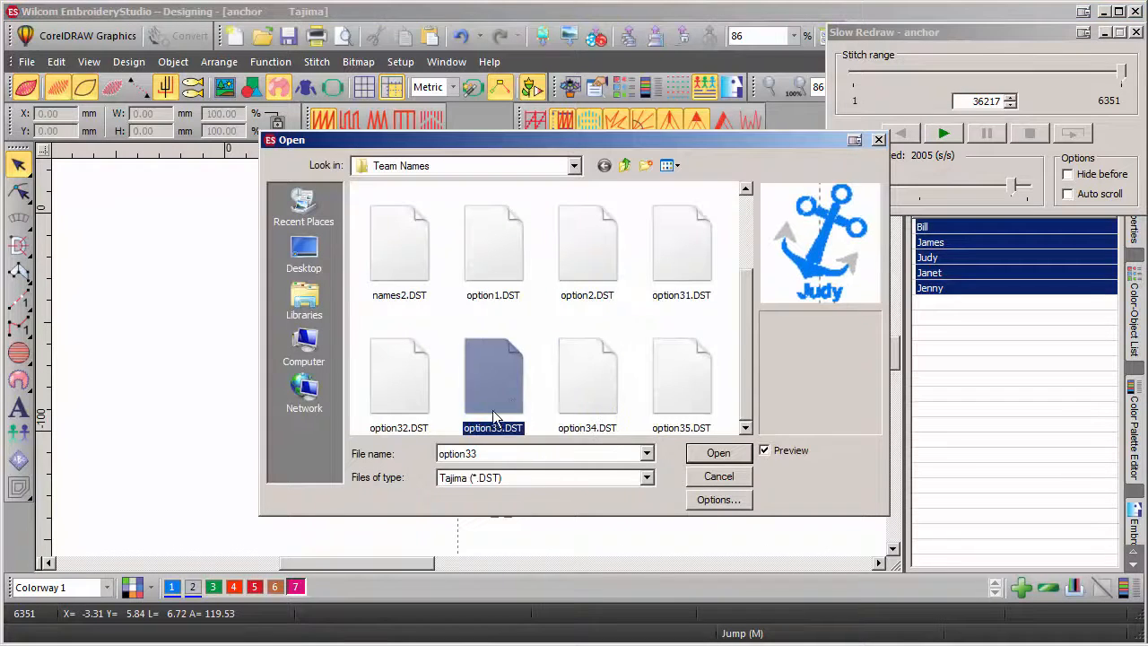
click(400, 406)
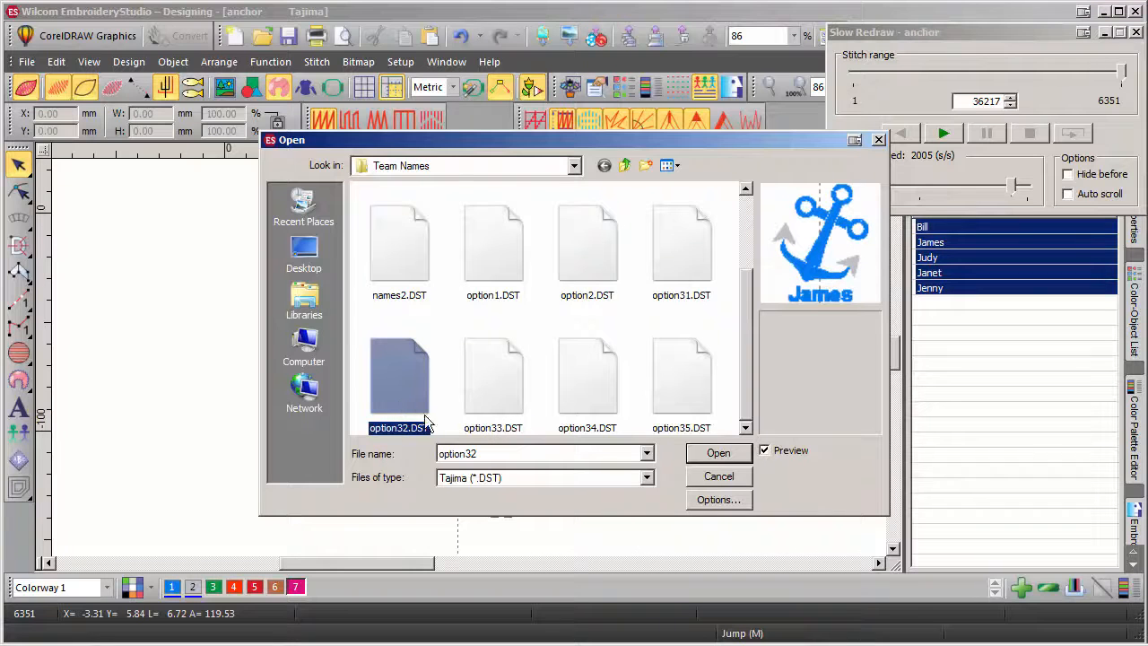
click(717, 453)
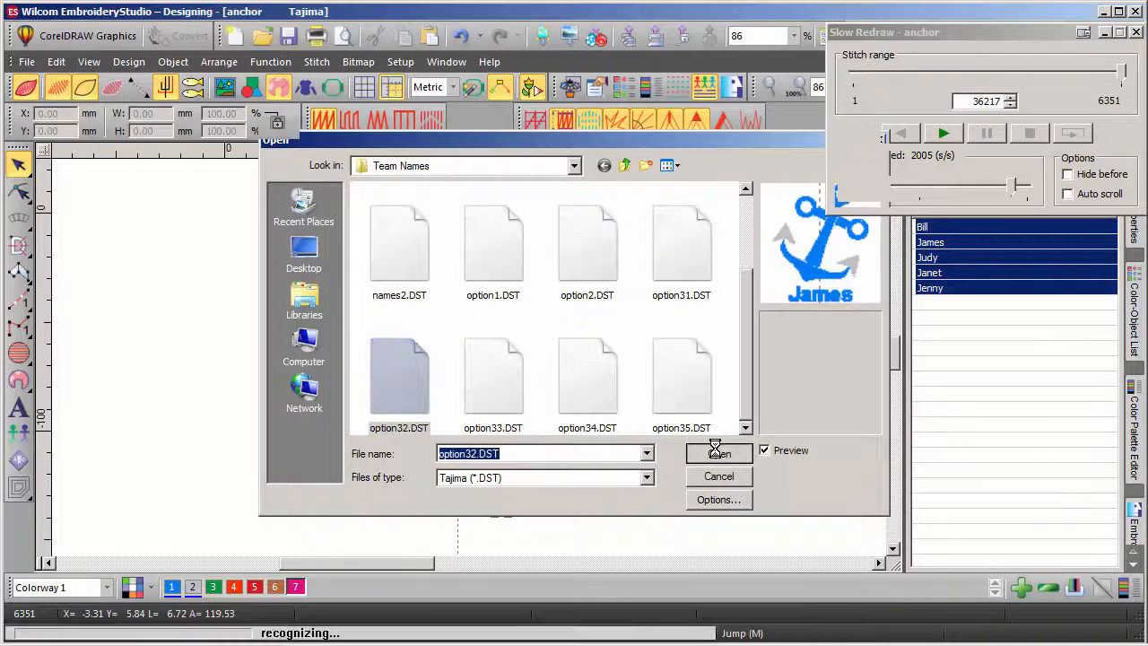